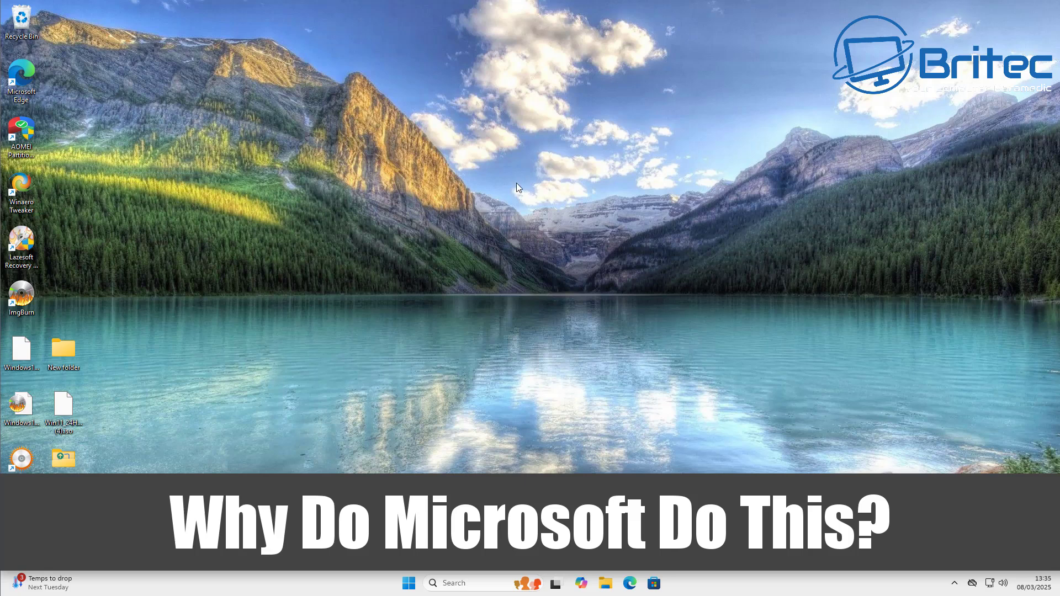
# - Search for Control Panel, open it and go to the Hardware and Sound category
pyautogui.click(409, 583)
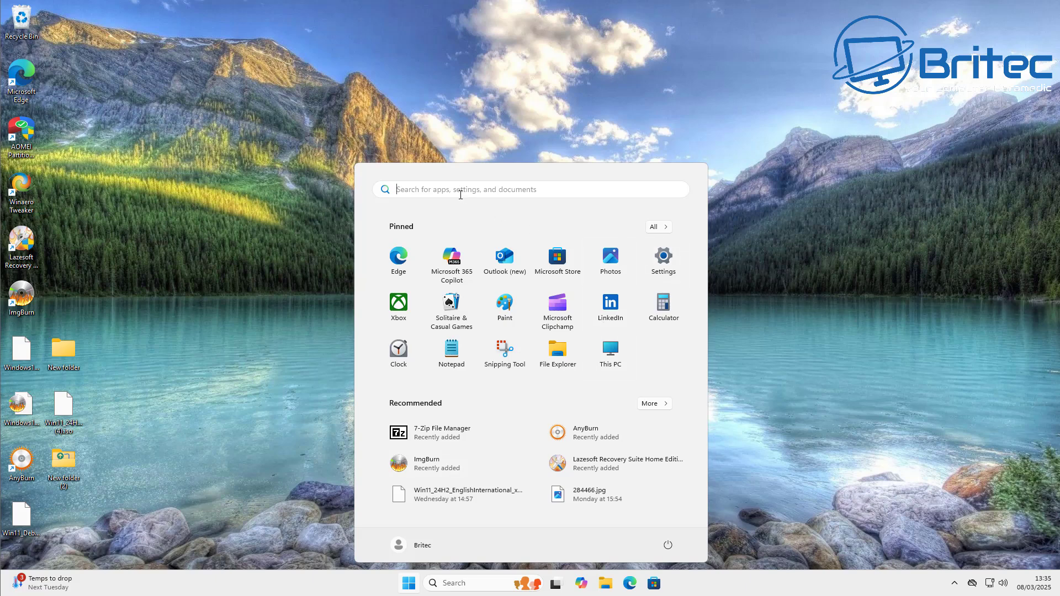
pyautogui.write('control')
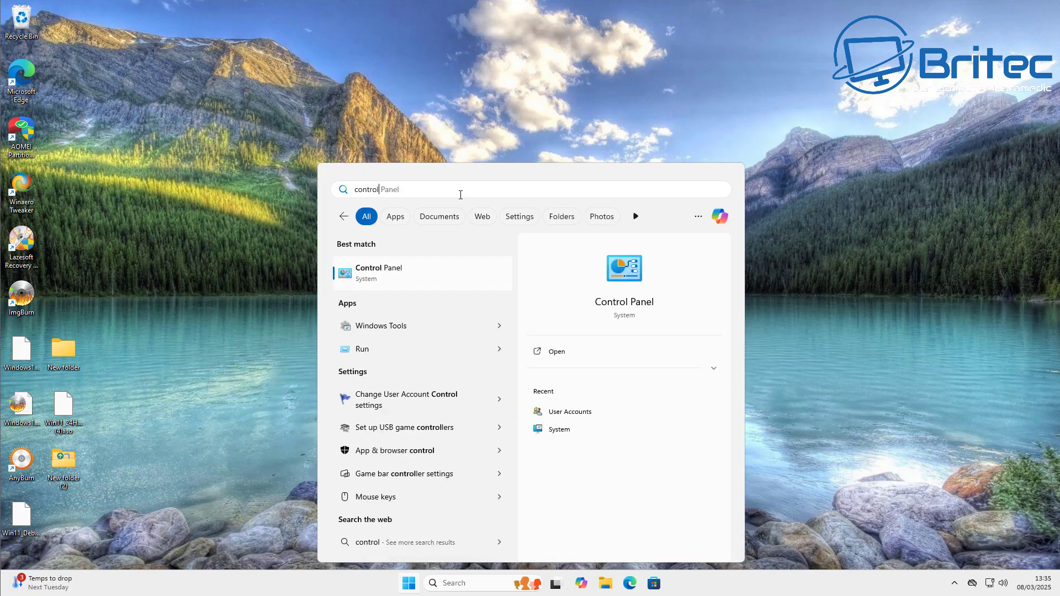
pyautogui.click(374, 274)
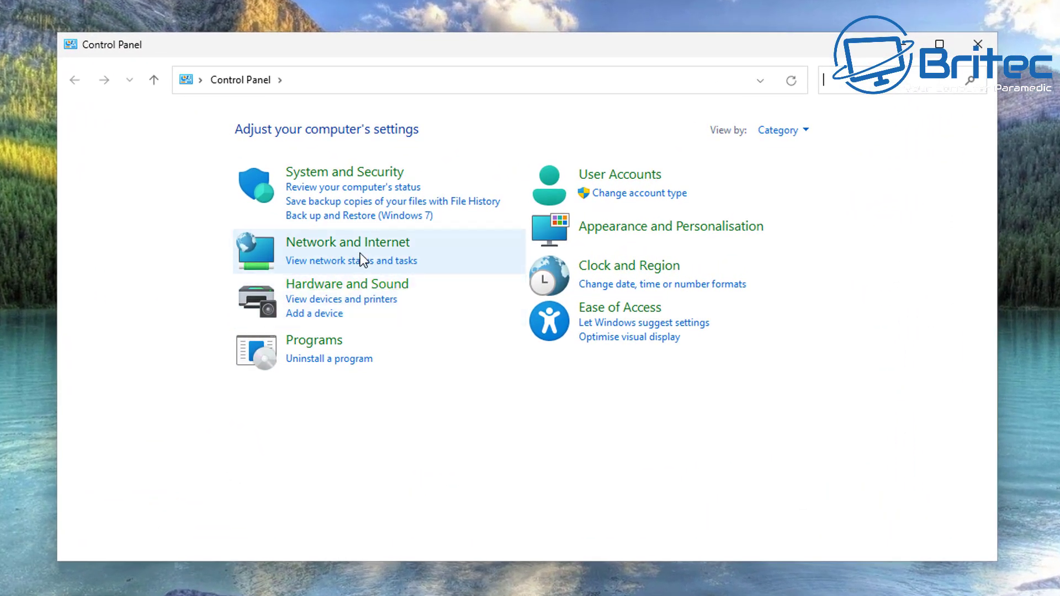
pyautogui.click(352, 289)
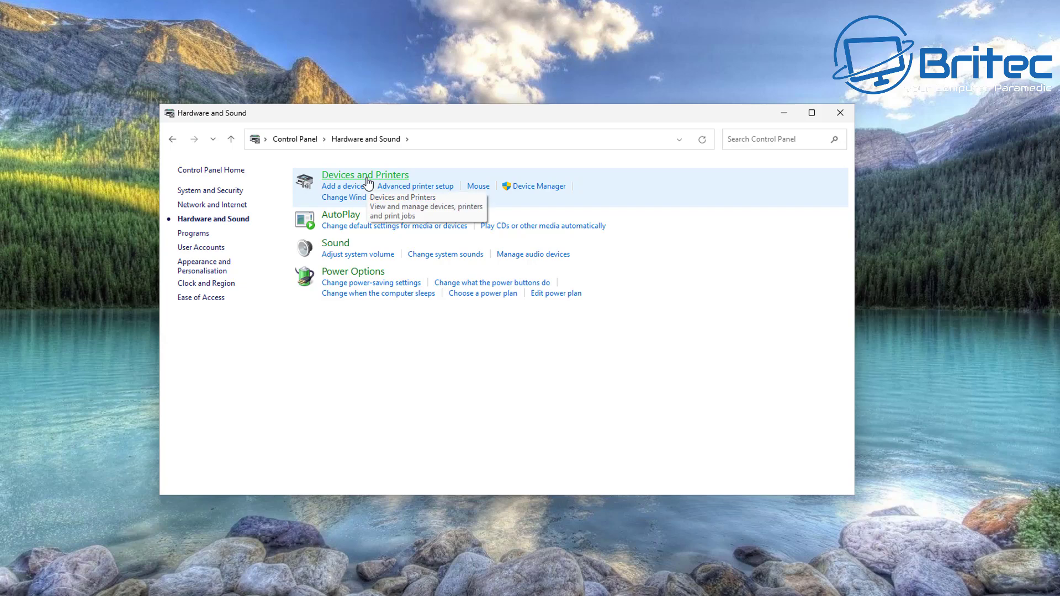
# - Open Devices and Printers from Hardware and Sound, look through the Bluetooth & devices page and close Settings
pyautogui.click(367, 175)
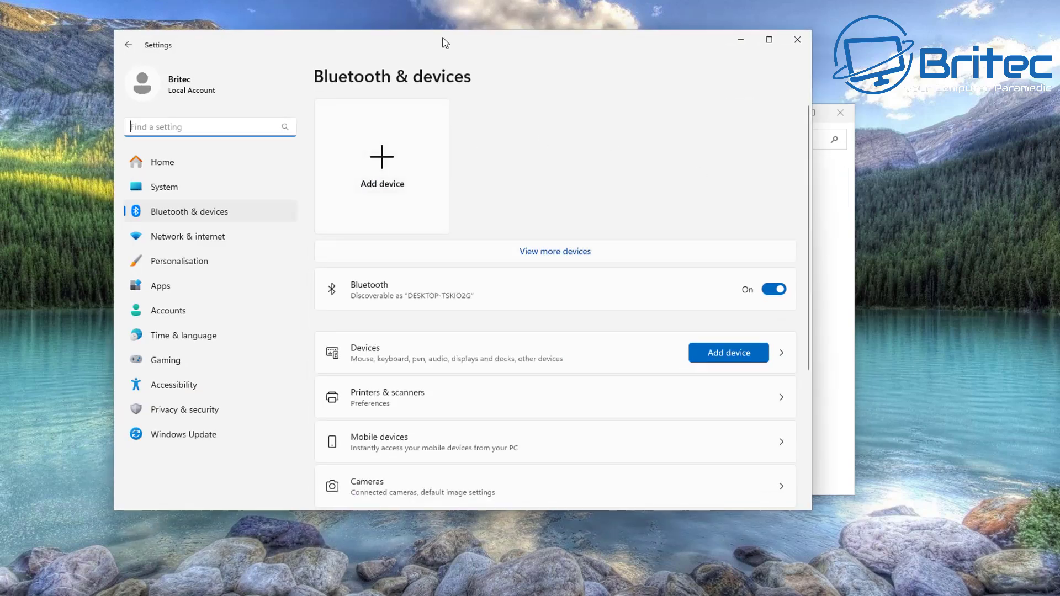
pyautogui.moveTo(445, 42); pyautogui.dragTo(489, 59)
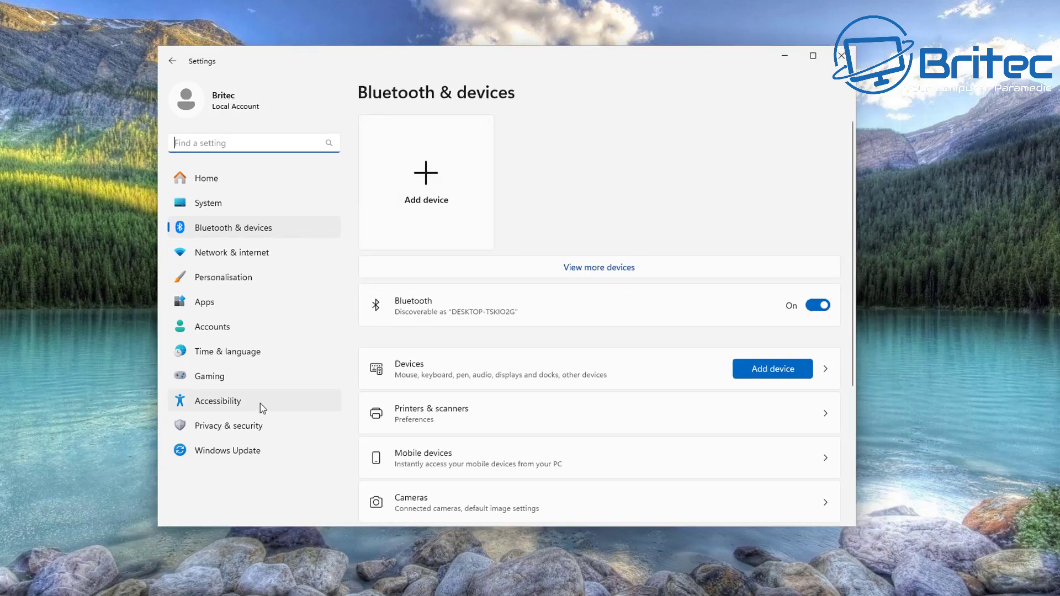
pyautogui.scroll(-5, 445, 491)
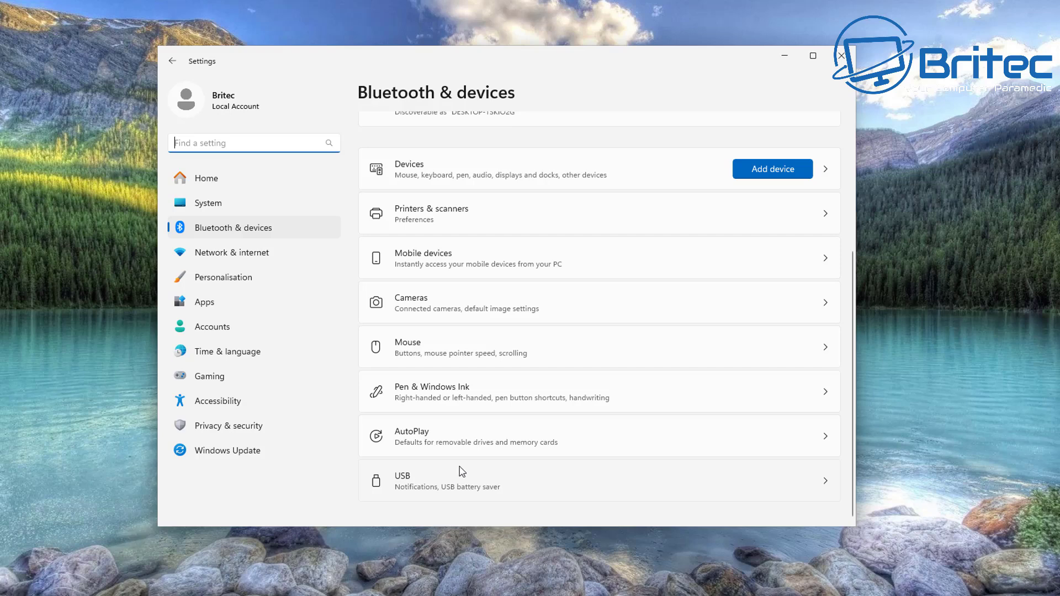
pyautogui.click(841, 55)
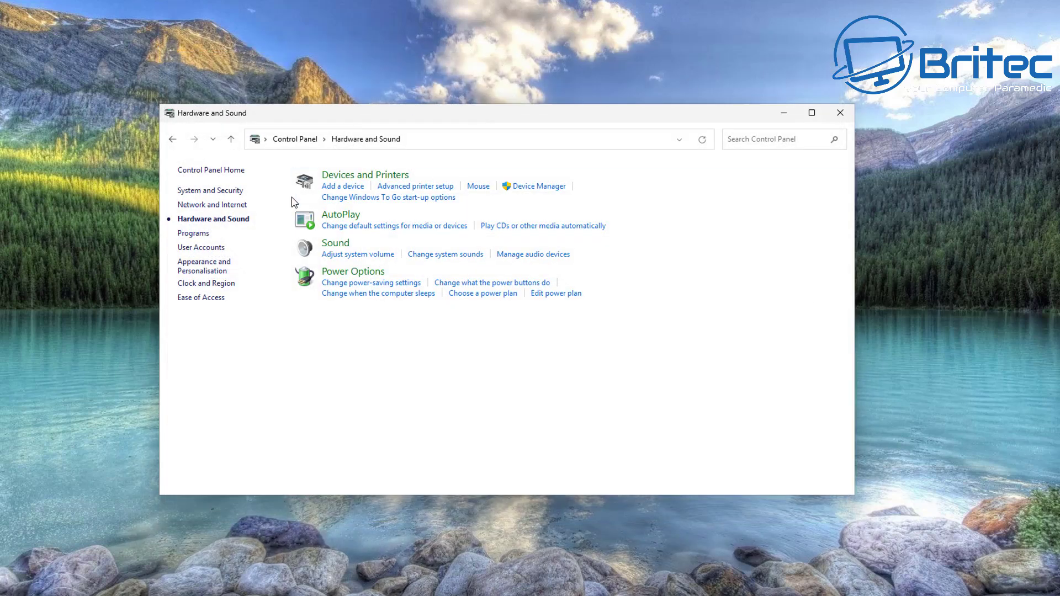
# - View the Sound playback devices and the Power Options, returning to Hardware and Sound
pyautogui.click(334, 246)
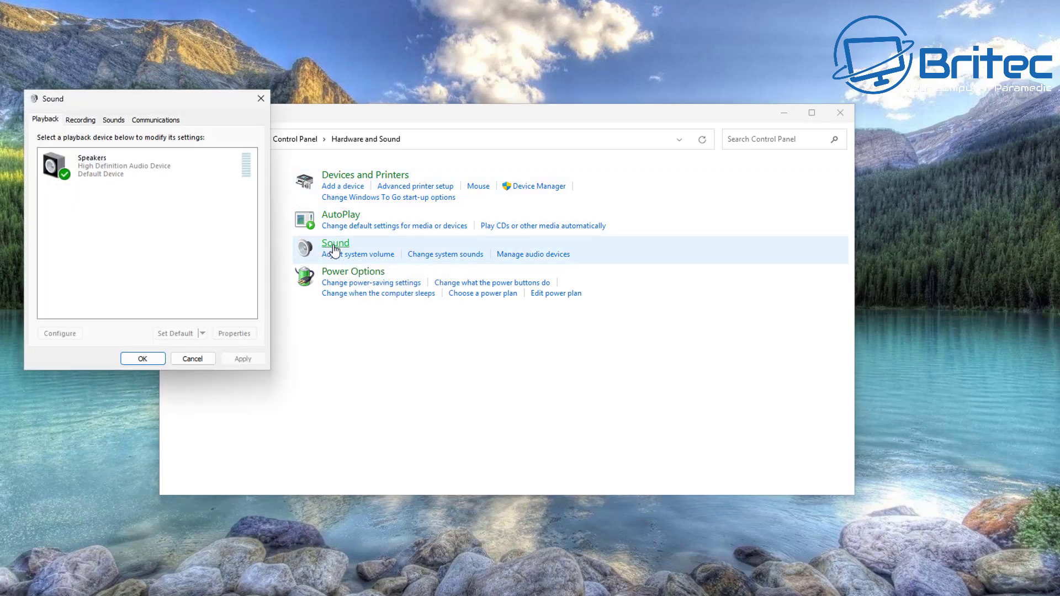
pyautogui.moveTo(126, 104); pyautogui.dragTo(456, 149)
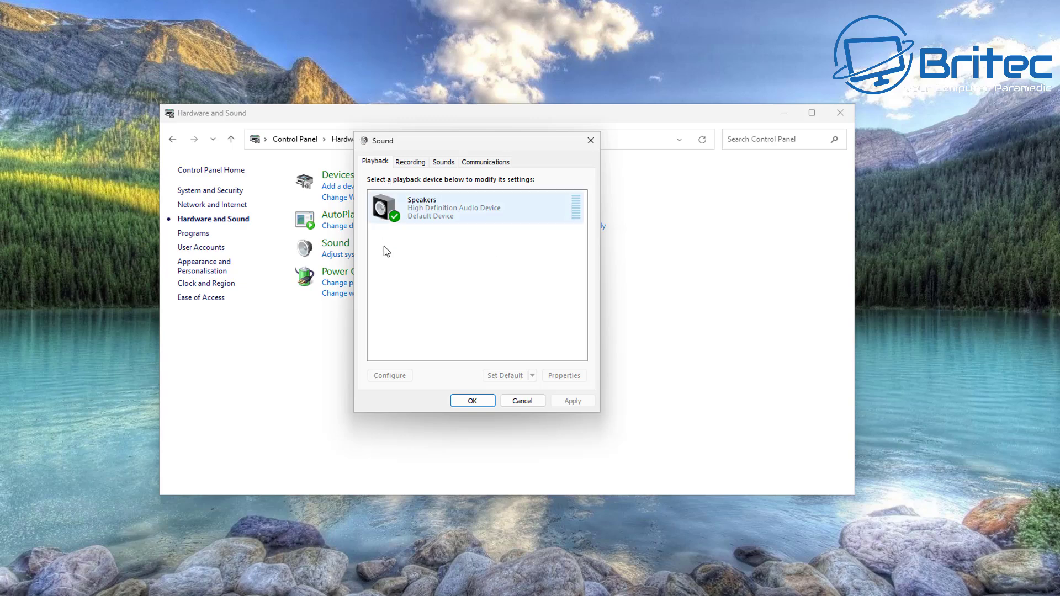
pyautogui.click(591, 141)
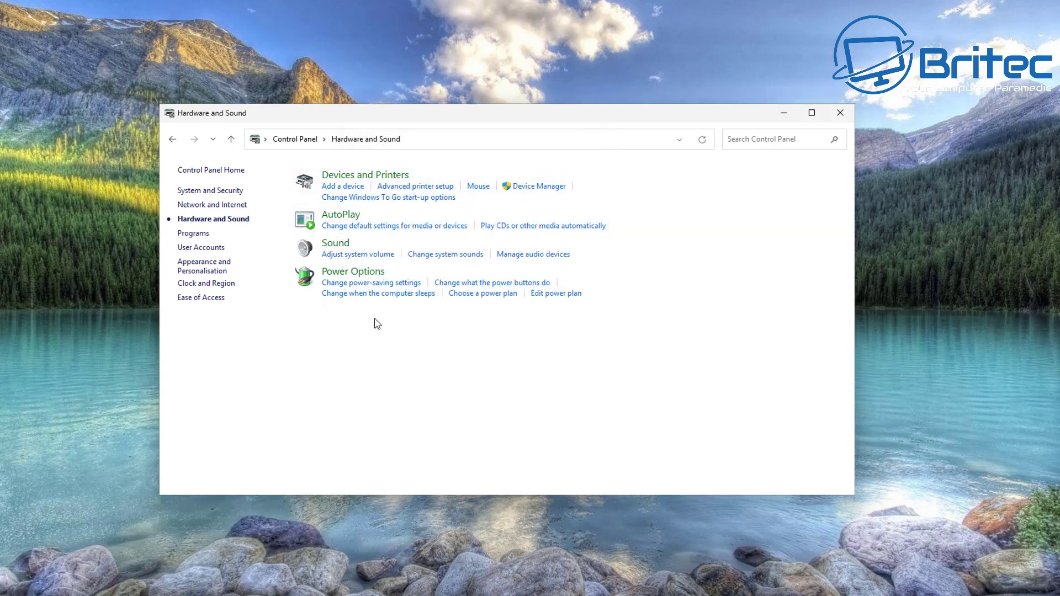
pyautogui.click(373, 273)
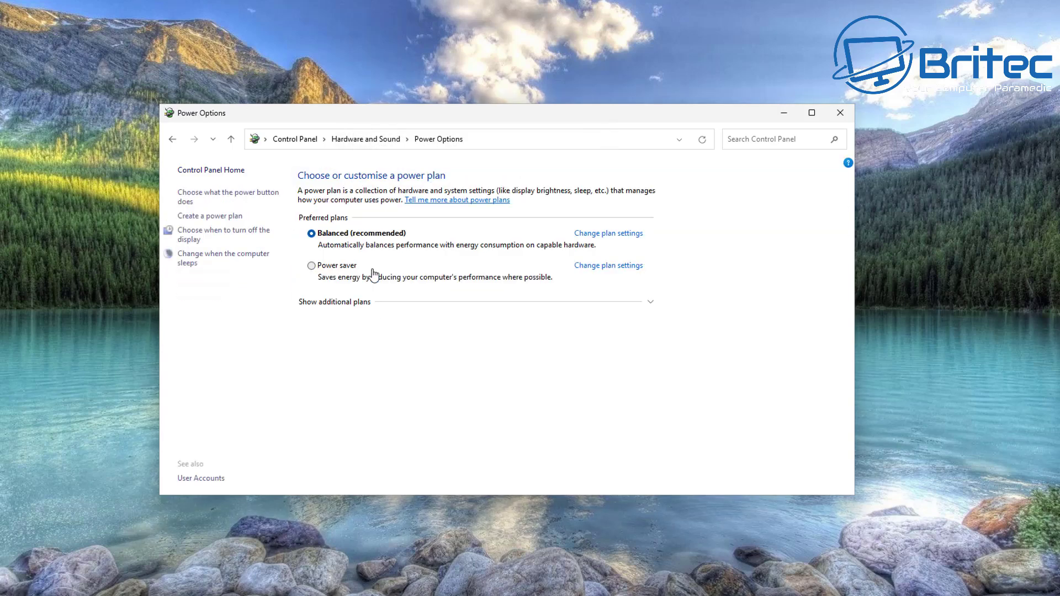
pyautogui.click(173, 139)
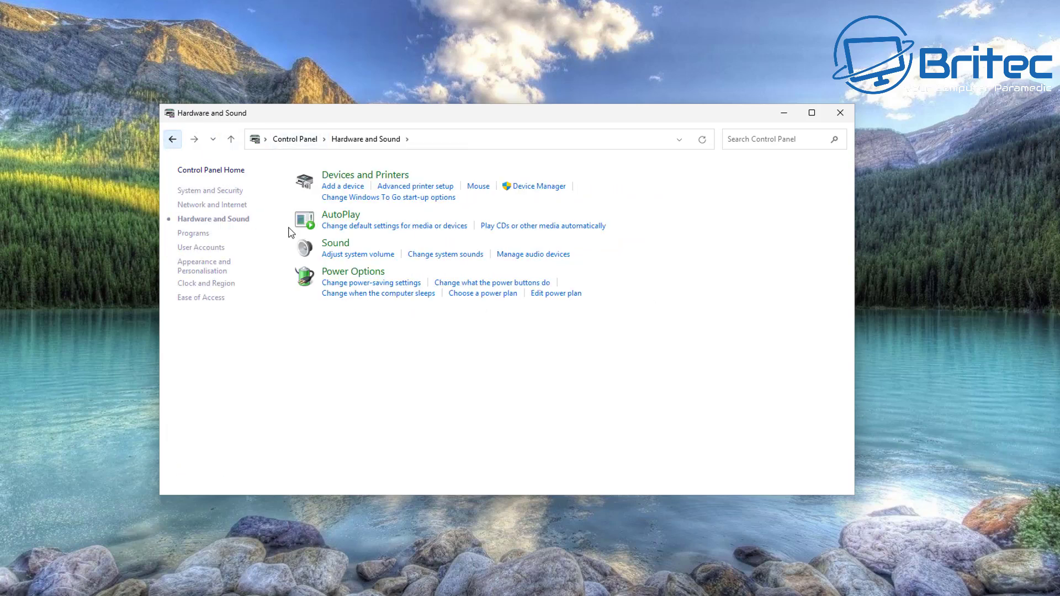
# - Check once more where the Devices and Printers link leads, and close both the Settings and Control Panel windows
pyautogui.click(366, 176)
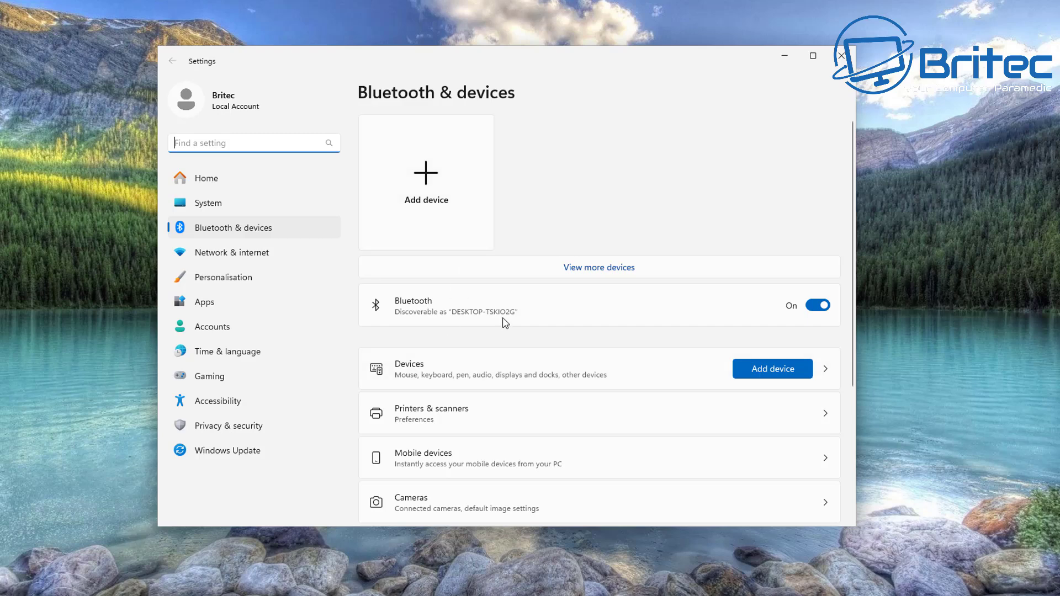
pyautogui.click(841, 55)
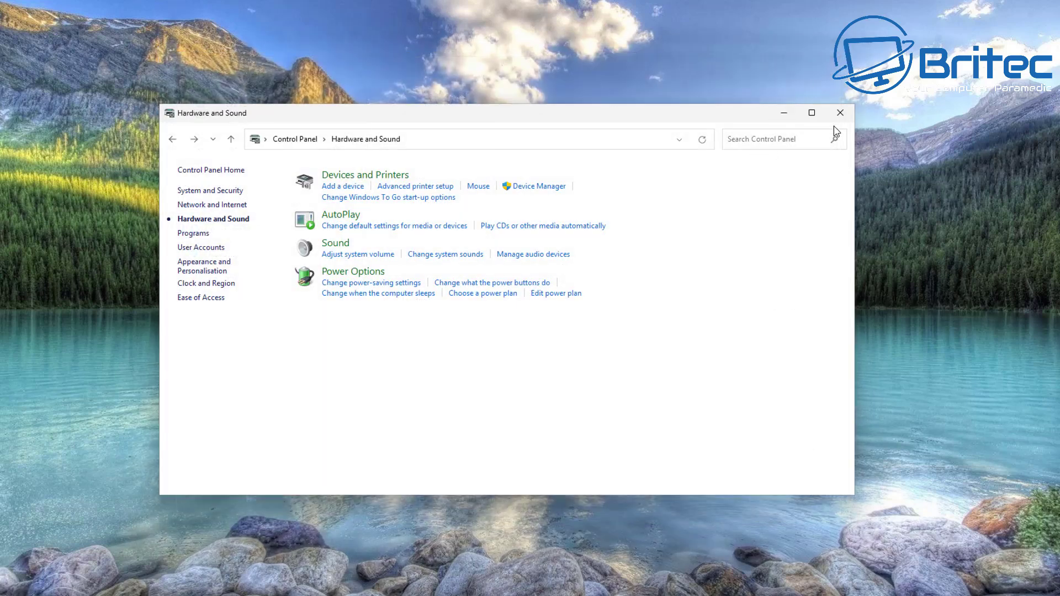
pyautogui.click(839, 112)
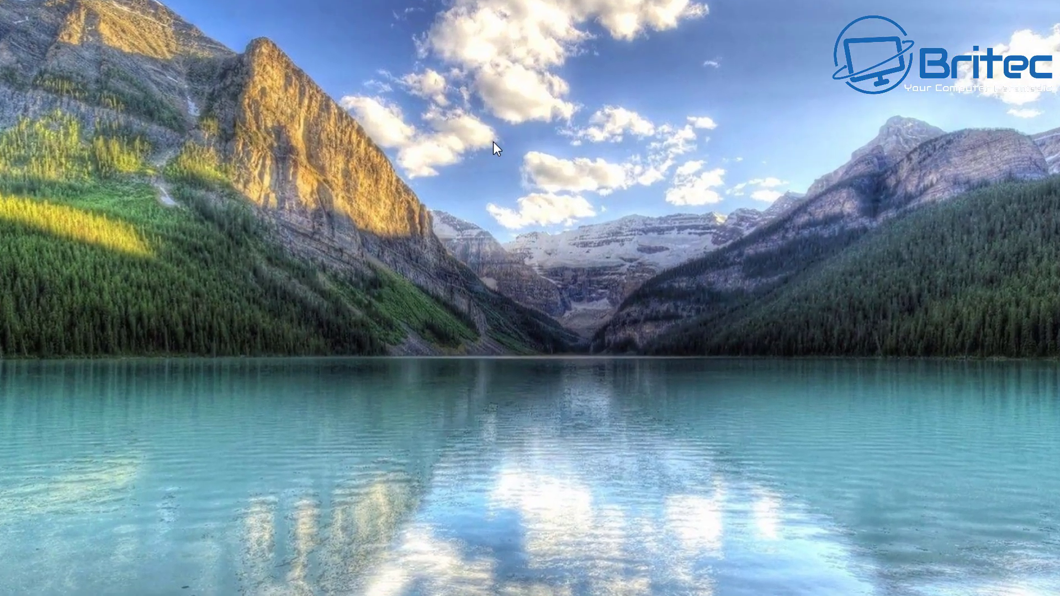
# - Create a new desktop folder named tools and open it in a conveniently placed window
pyautogui.rightClick(499, 150)
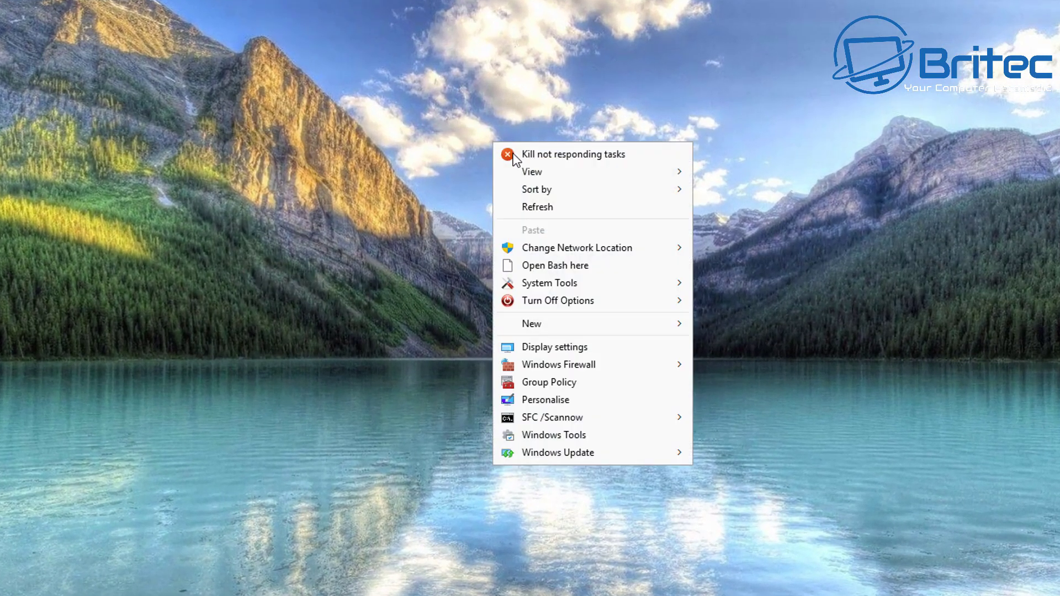
pyautogui.moveTo(534, 327)
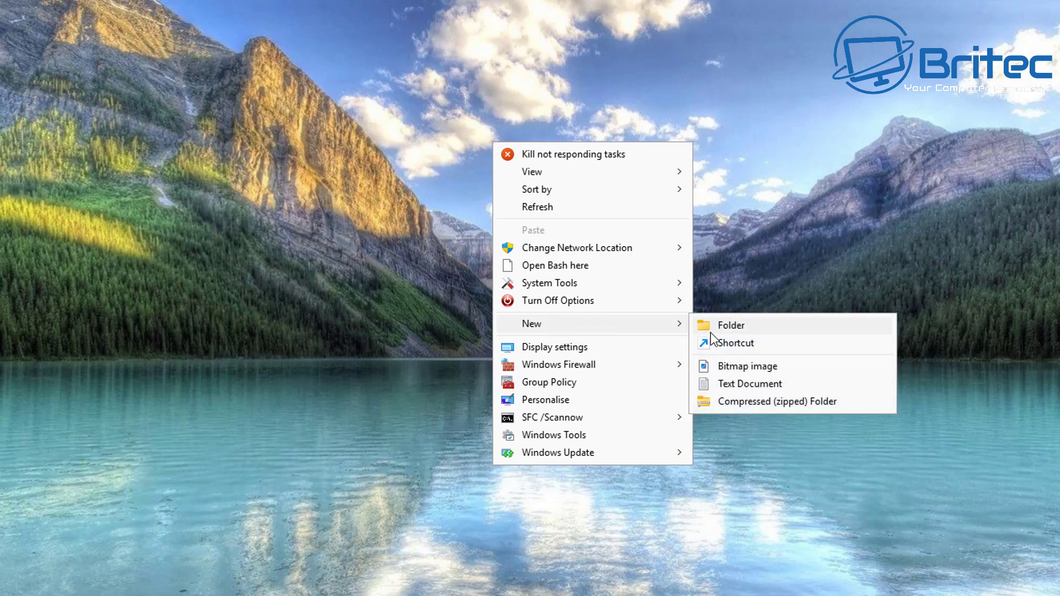
pyautogui.click(711, 330)
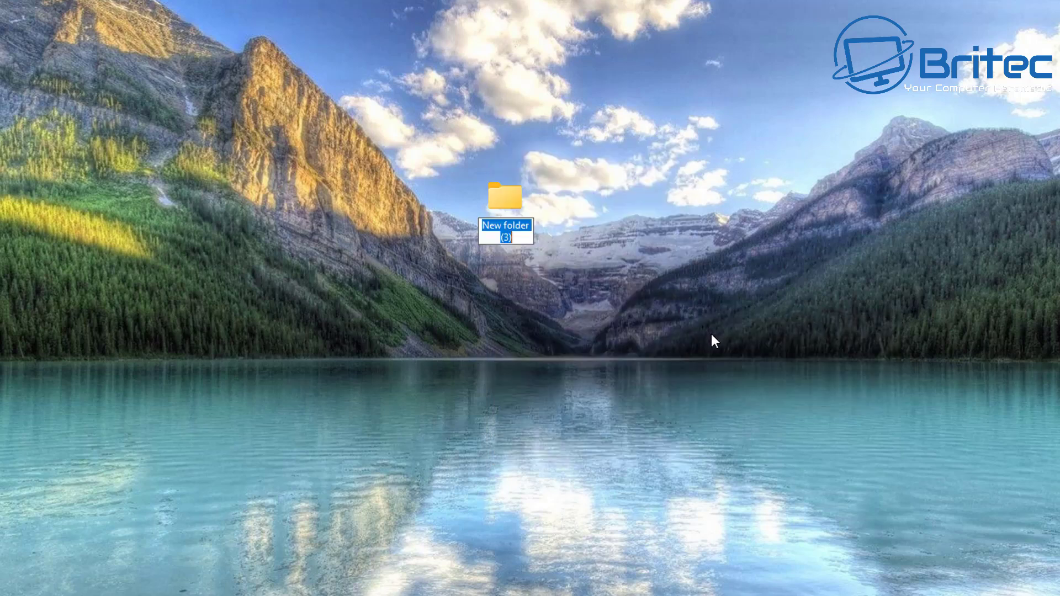
pyautogui.write('too')
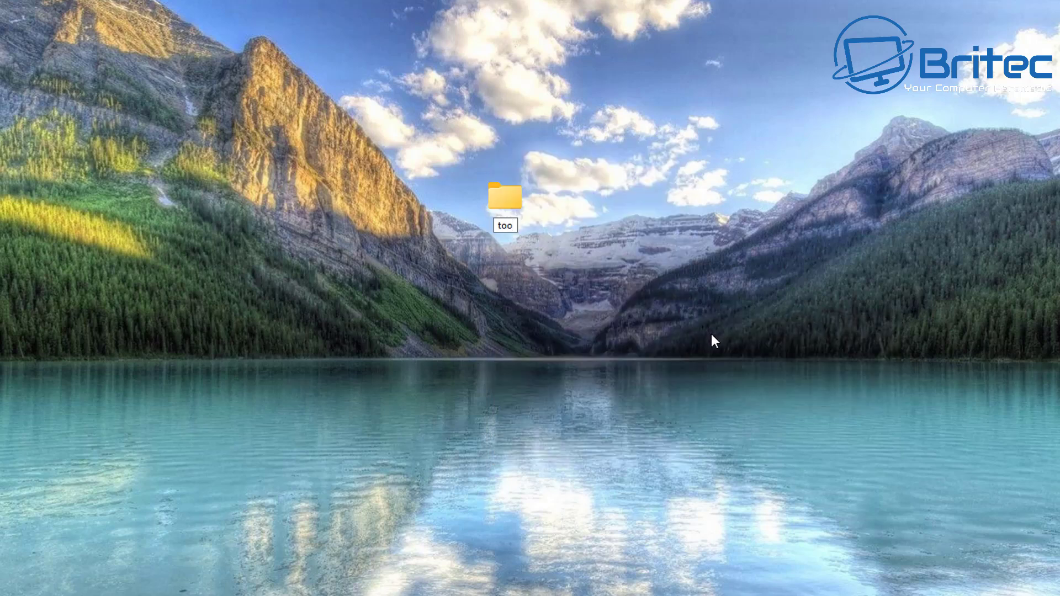
pyautogui.write('ls')
pyautogui.press('Return')
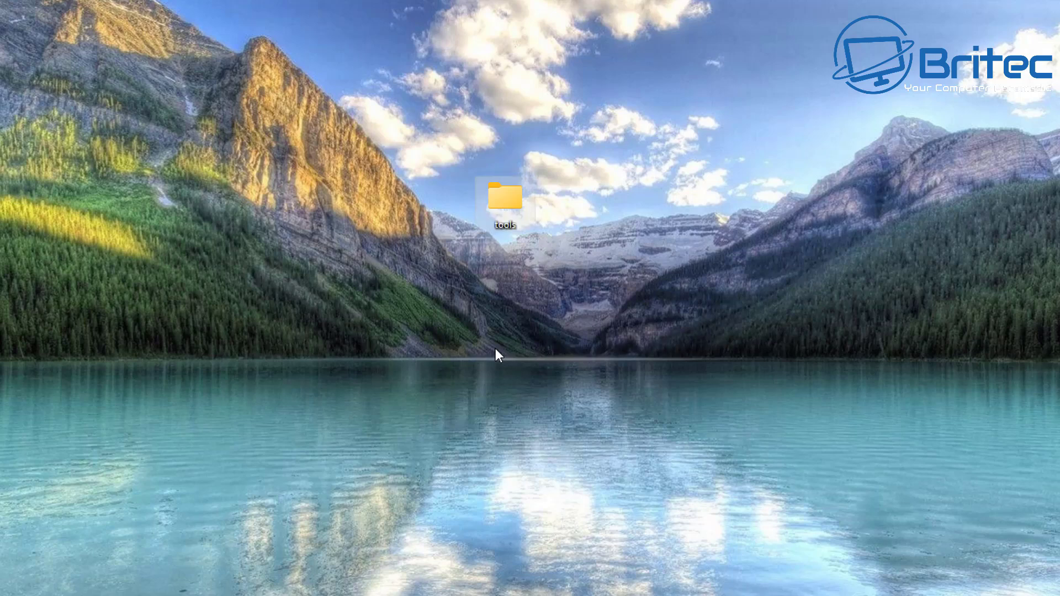
pyautogui.doubleClick(503, 208)
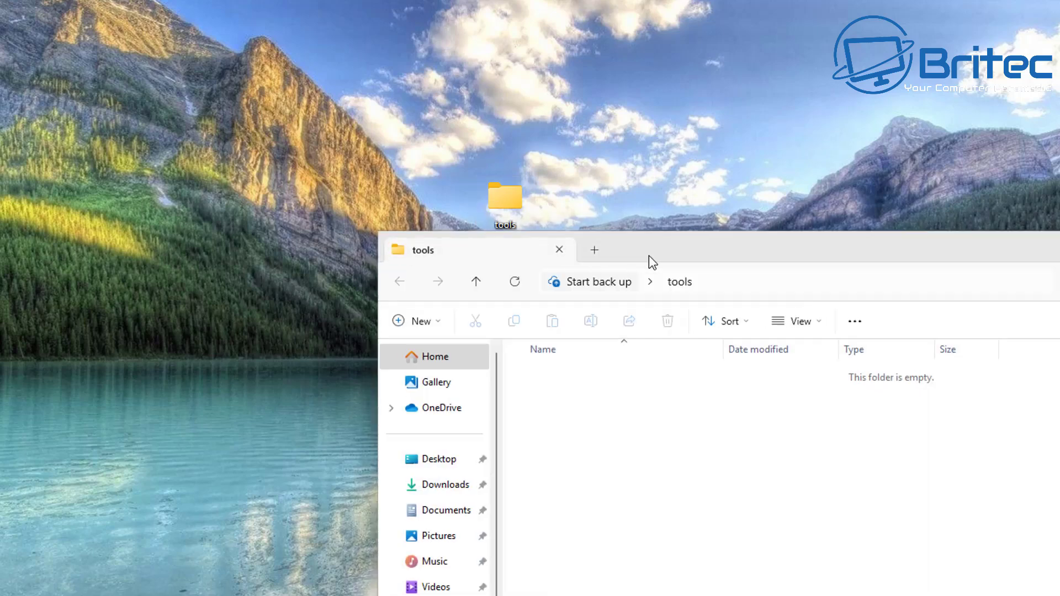
pyautogui.moveTo(648, 259); pyautogui.dragTo(421, 138)
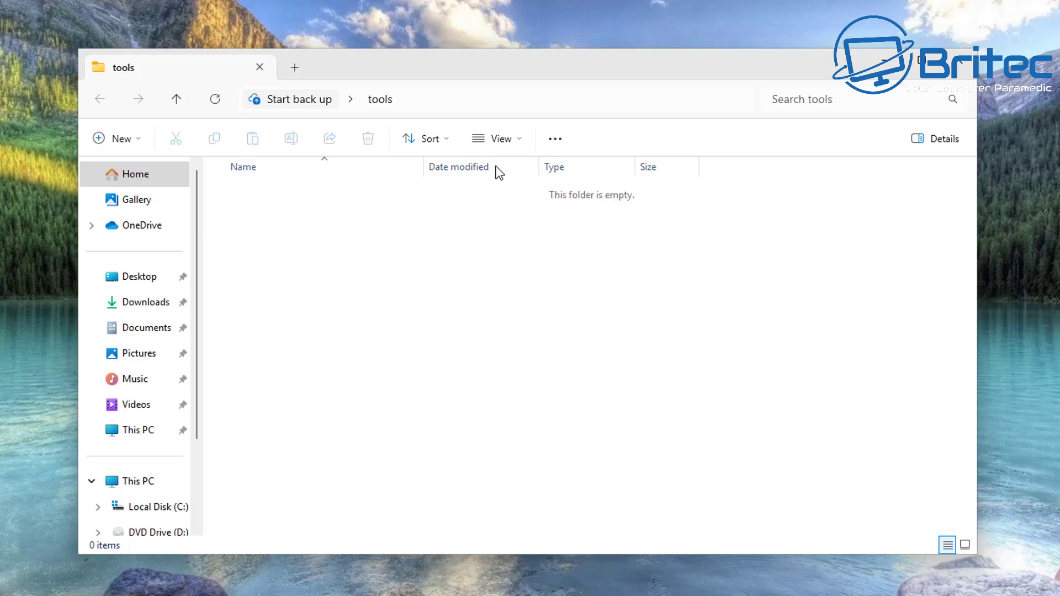
pyautogui.moveTo(609, 72); pyautogui.dragTo(589, 70)
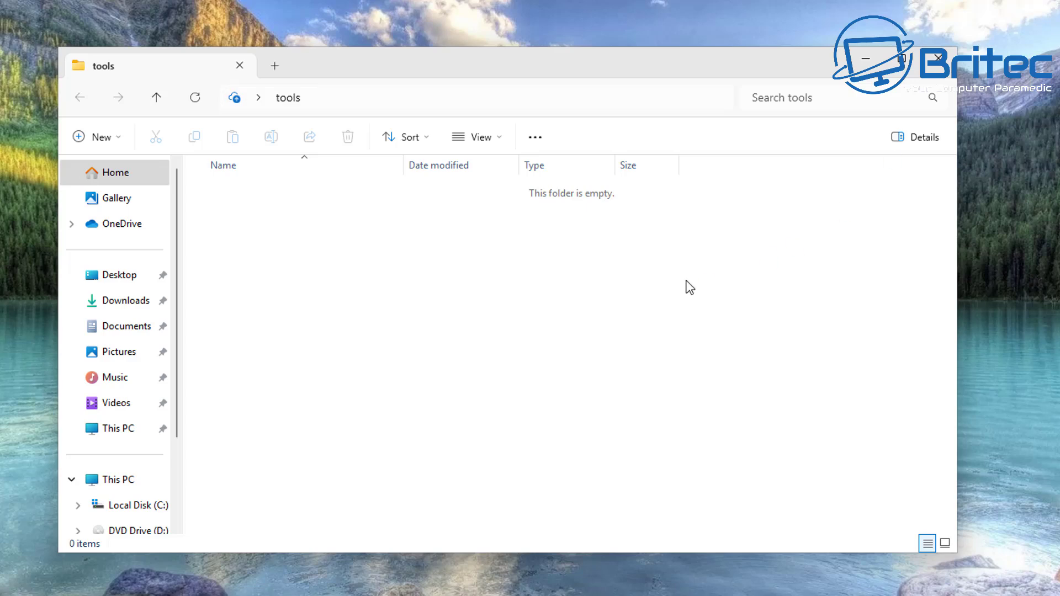
# - Run explorer.exe shell:::{A8A91A66-3A7D-4424-8D24-04E180695C7A} from the tools folder's path field and look through the classic Devices and Printers window
pyautogui.click(331, 95)
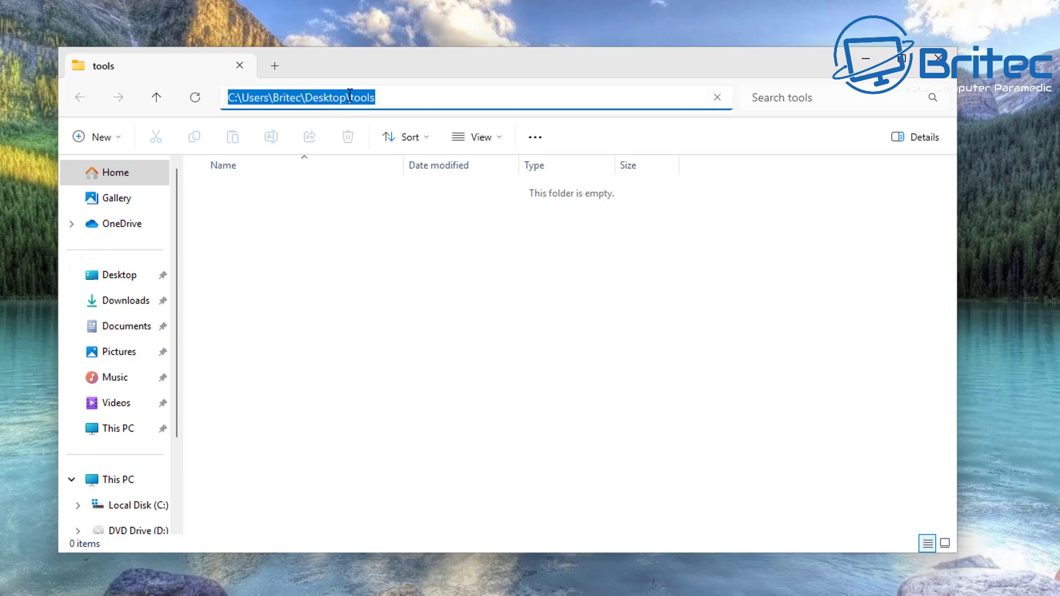
pyautogui.click(420, 96)
pyautogui.hotkey('ctrl', 'a')
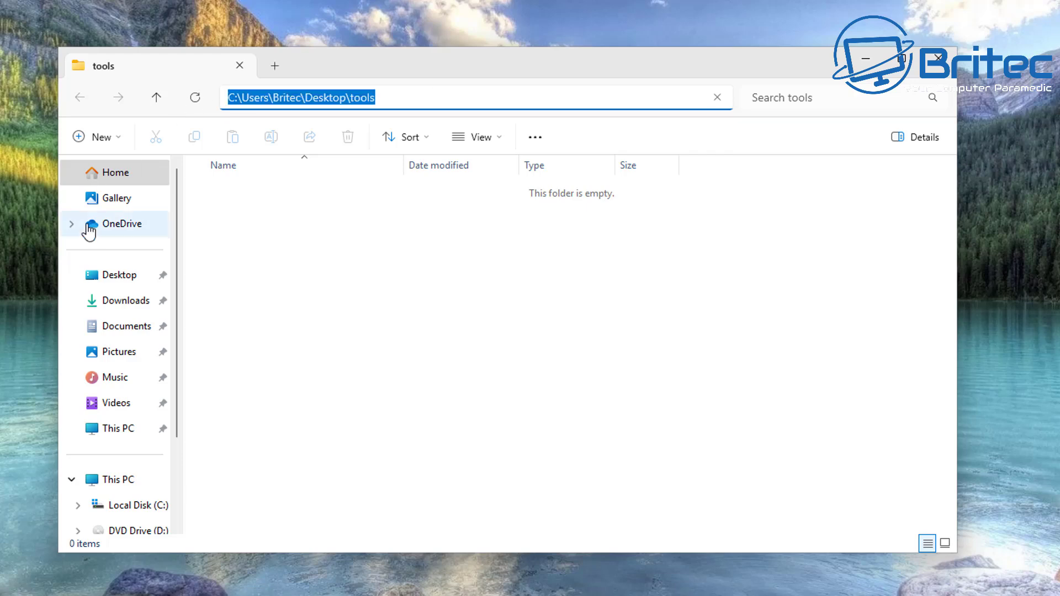
pyautogui.write('explorer.exe shell:::{A8A91A66-3A7D-4424-8D24-04E180695C7A}')
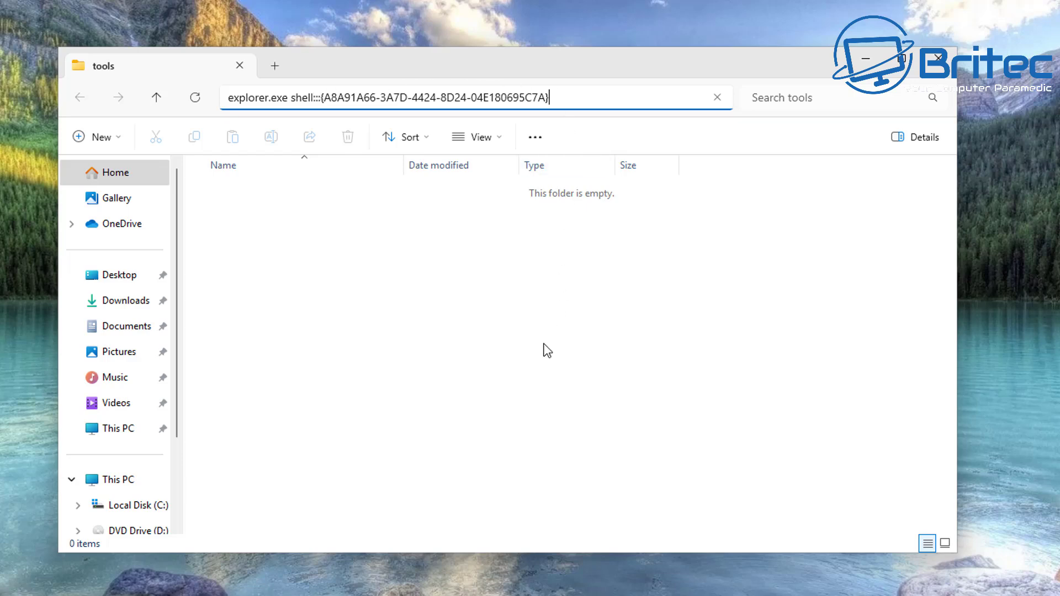
pyautogui.press('Return')
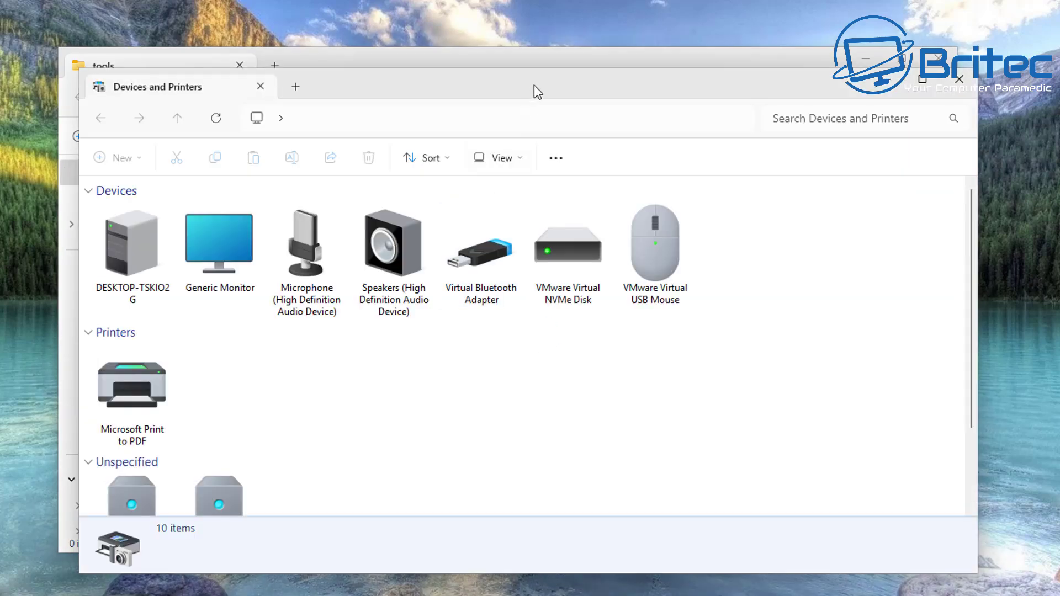
pyautogui.moveTo(525, 64); pyautogui.dragTo(509, 64)
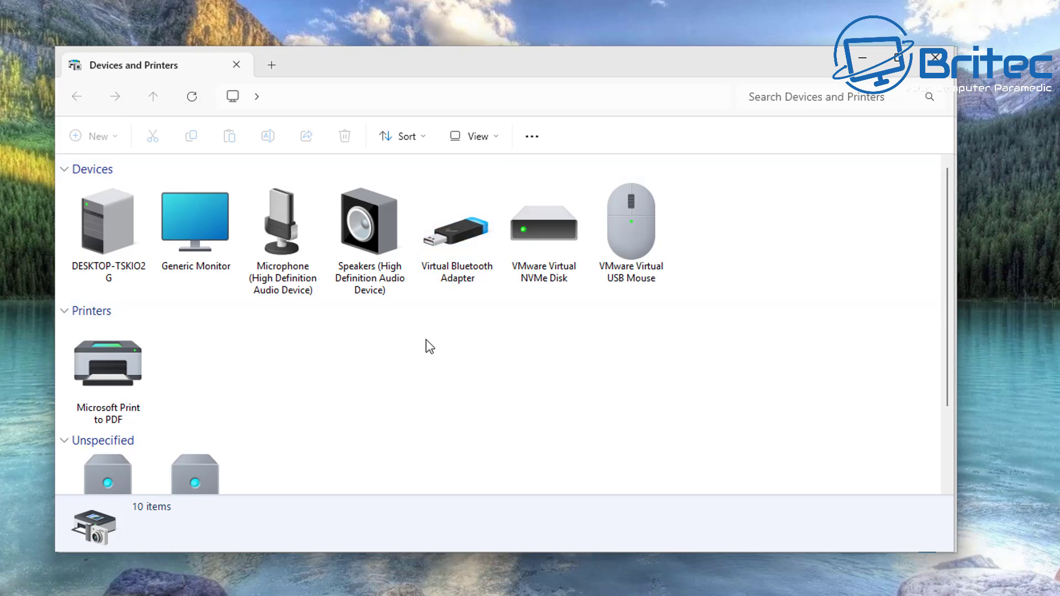
pyautogui.scroll(-1, 409, 372)
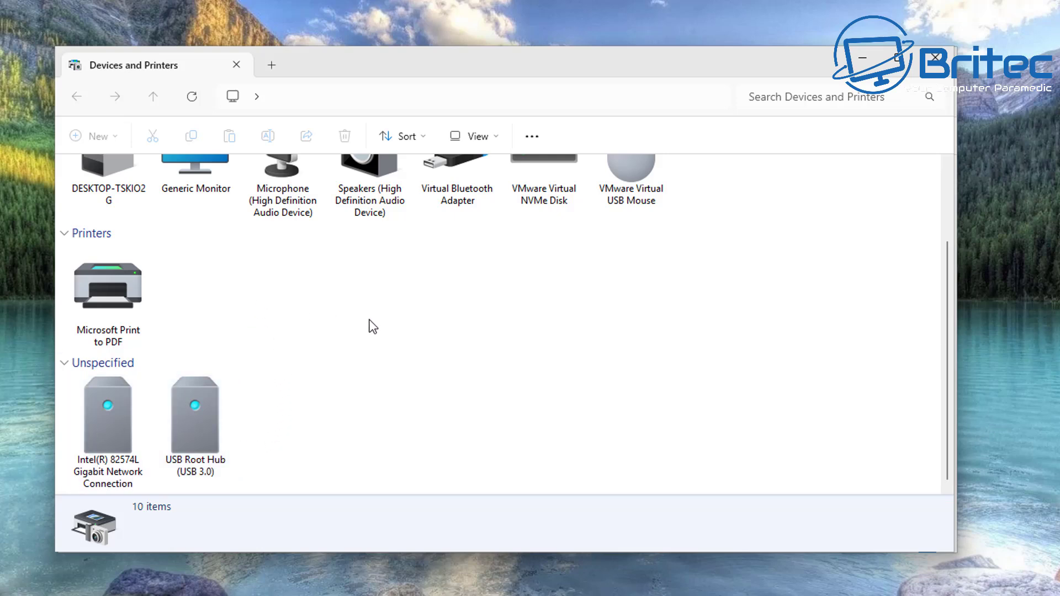
pyautogui.scroll(1, 387, 327)
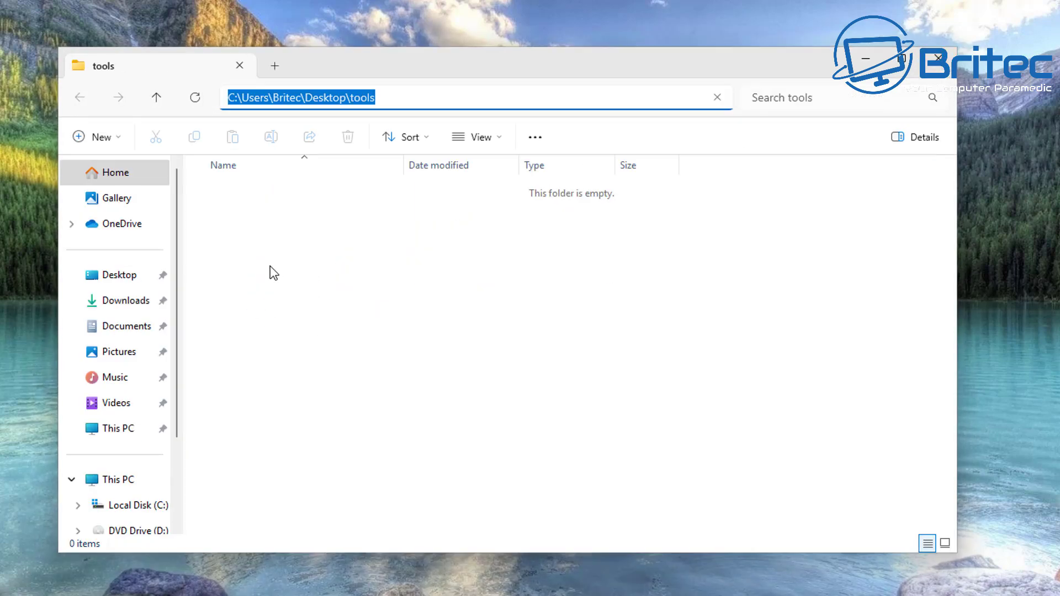
# - Start a new shortcut in the tools folder with explorer.exe shell:::{A8A91A66-3A7D-4424-8D24-04E180695C7A} as the item location
pyautogui.rightClick(273, 232)
pyautogui.moveTo(312, 480)
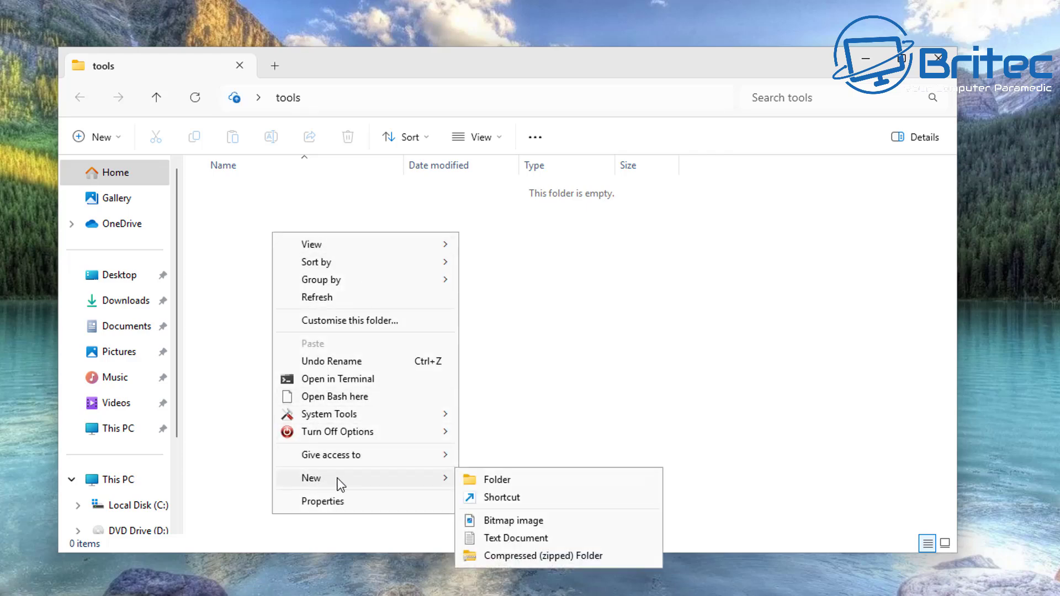
pyautogui.click(498, 499)
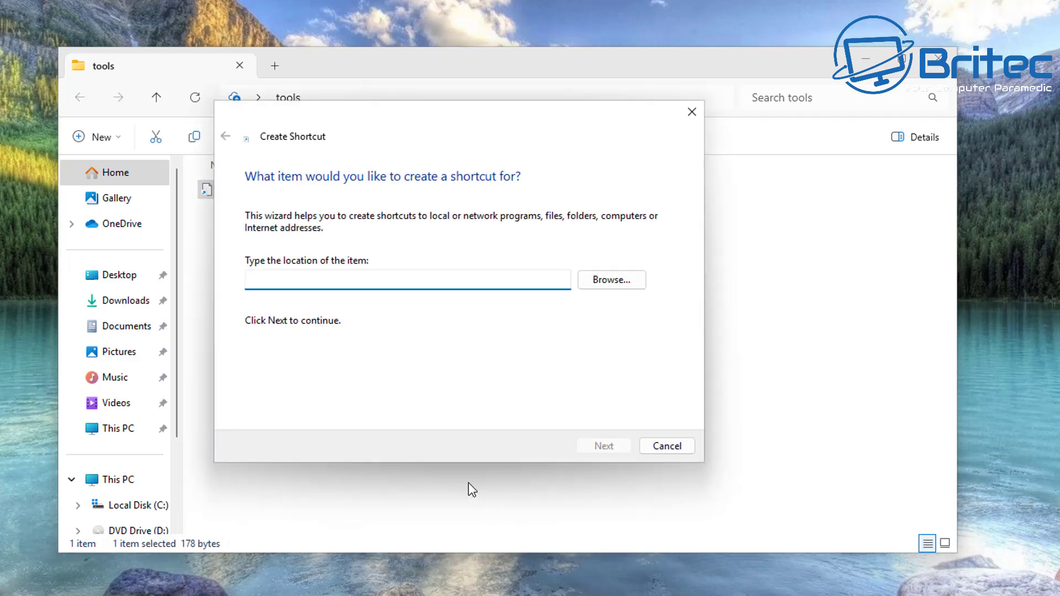
pyautogui.moveTo(412, 124); pyautogui.dragTo(459, 131)
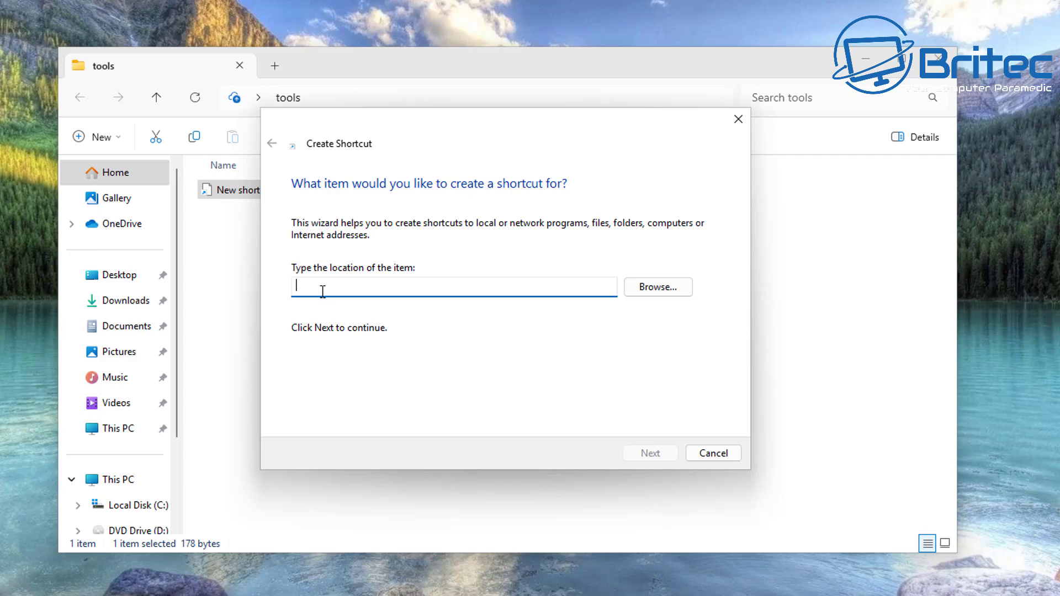
pyautogui.rightClick(343, 287)
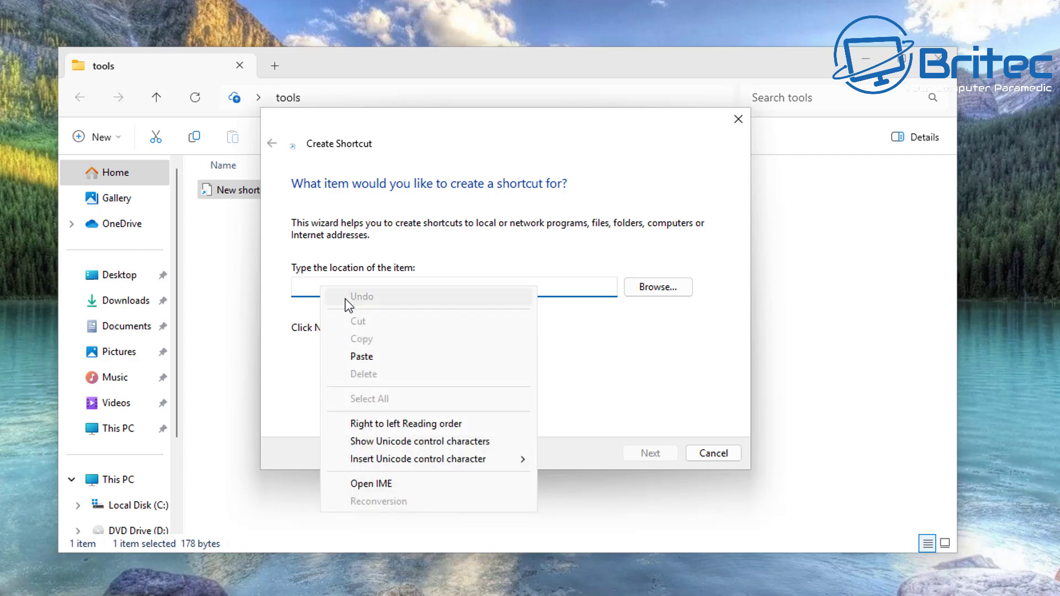
pyautogui.click(365, 359)
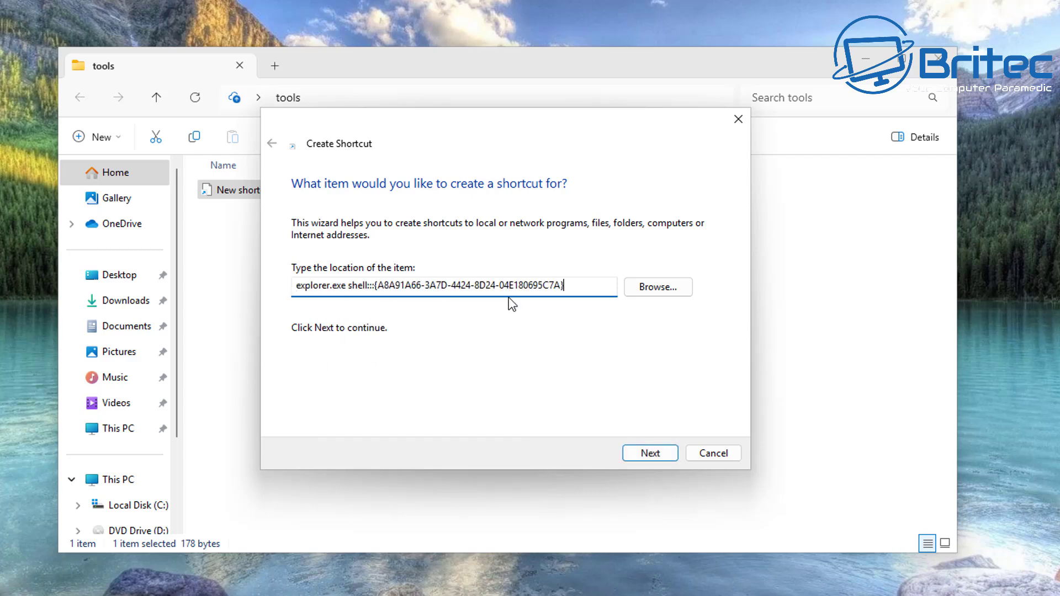
pyautogui.click(662, 455)
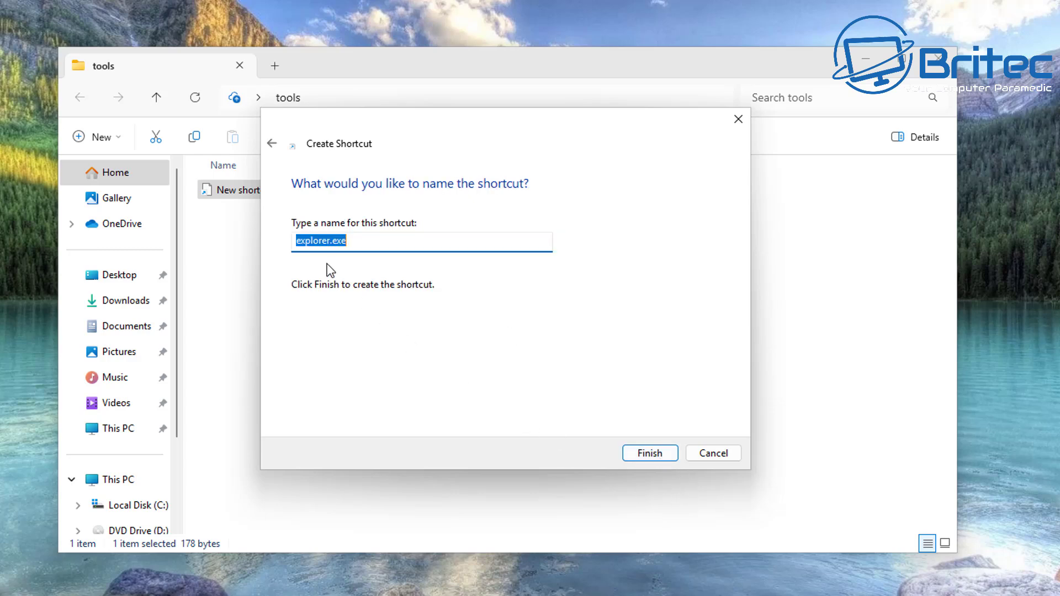
# - Name the new shortcut Devices & Printers and finish creating it
pyautogui.press('BackSpace')
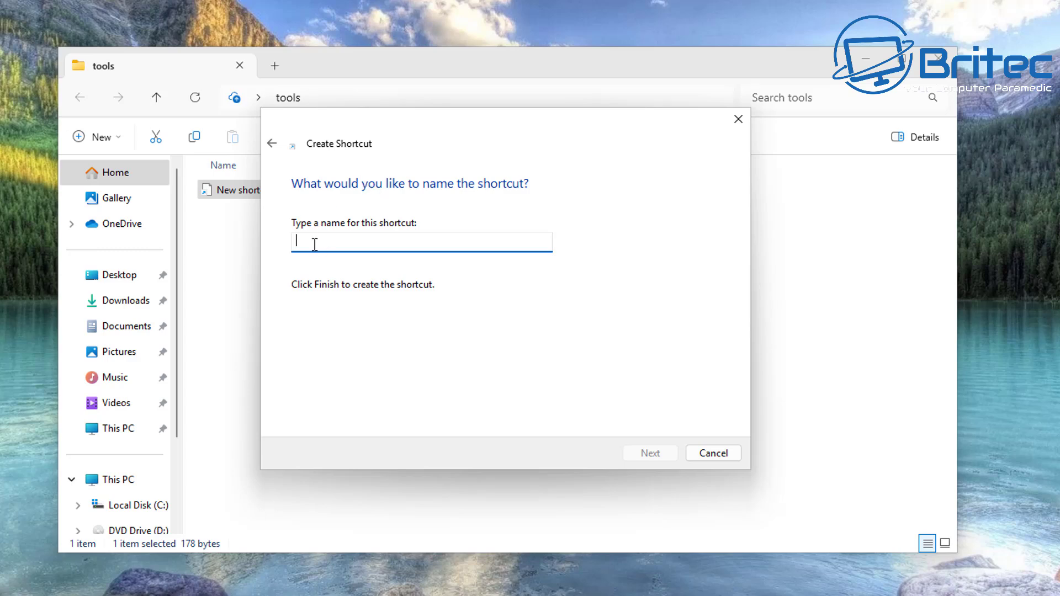
pyautogui.write('Devices&Printers')
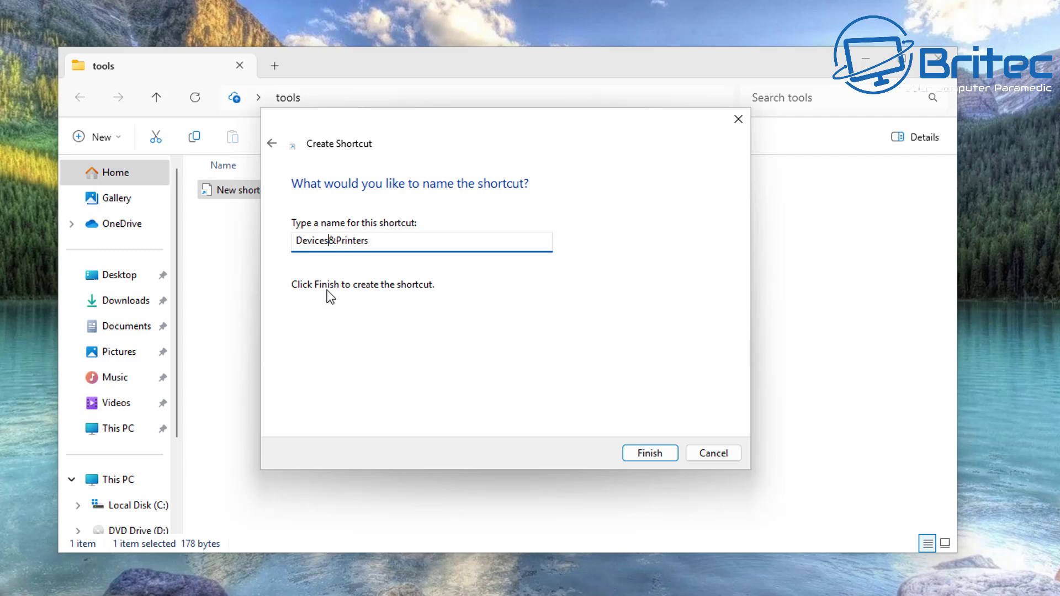
pyautogui.press('Right')
pyautogui.click(651, 453)
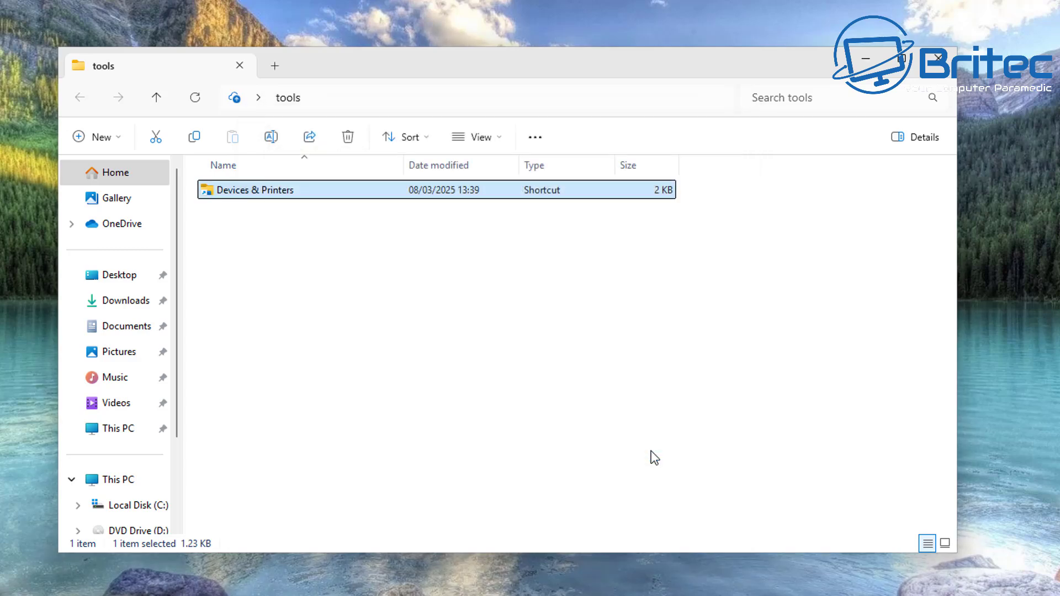
# - Test the Devices & Printers shortcut by opening it, close the resulting window and deselect the shortcut
pyautogui.doubleClick(244, 193)
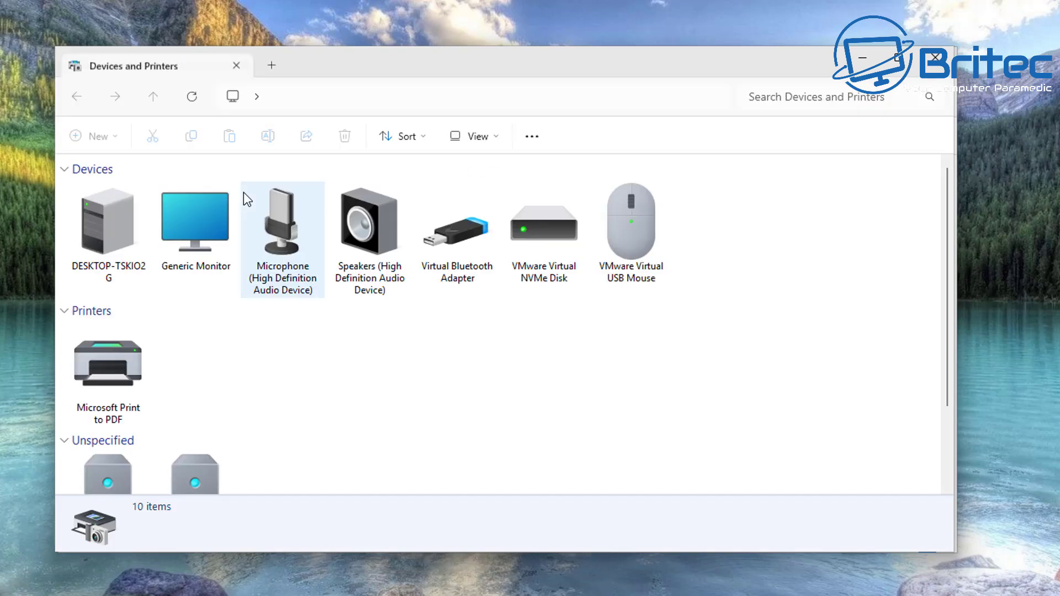
pyautogui.click(937, 58)
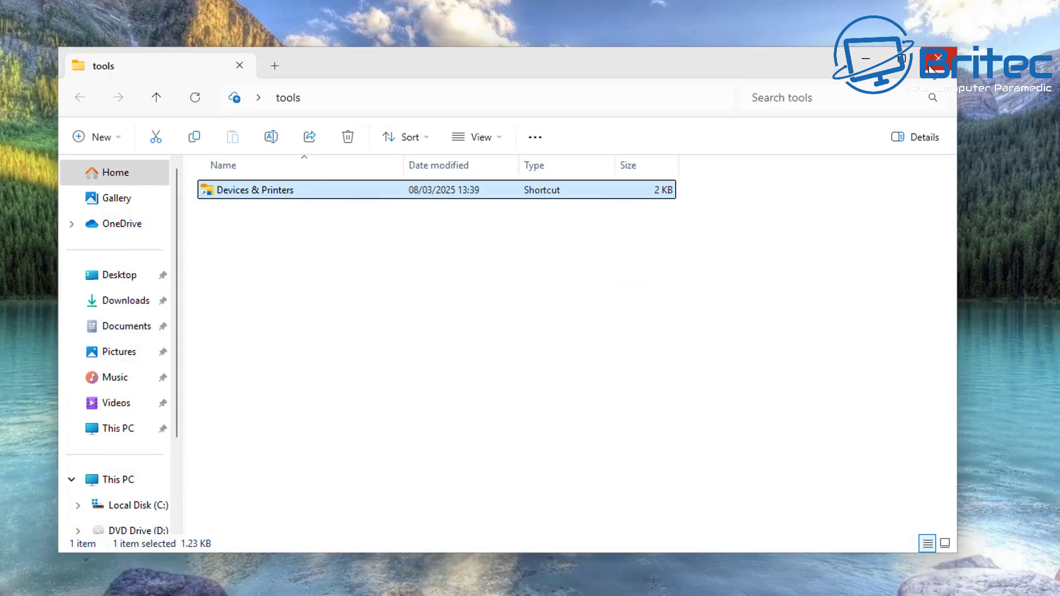
pyautogui.click(251, 216)
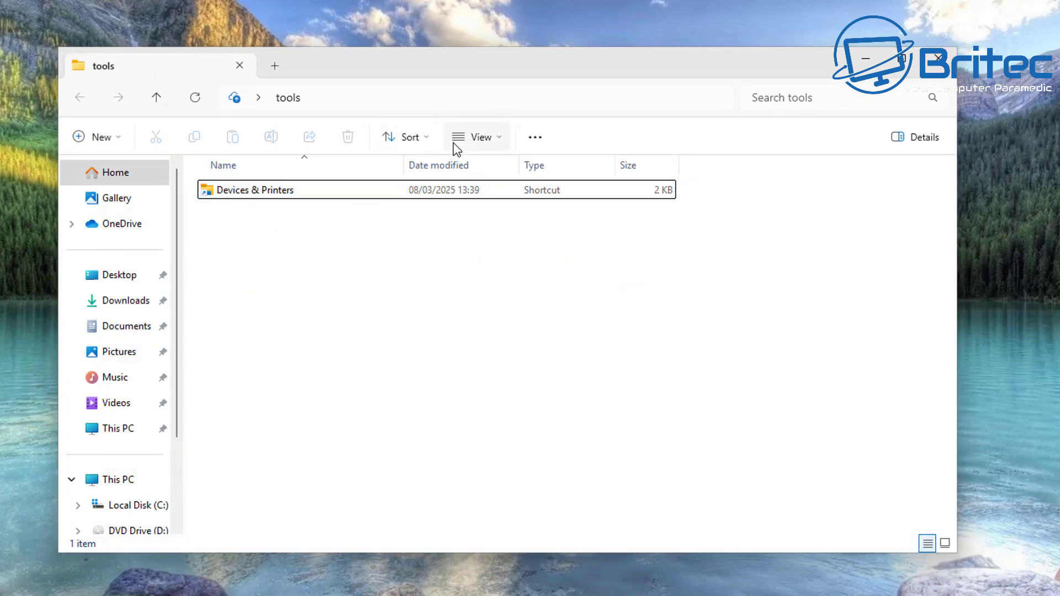
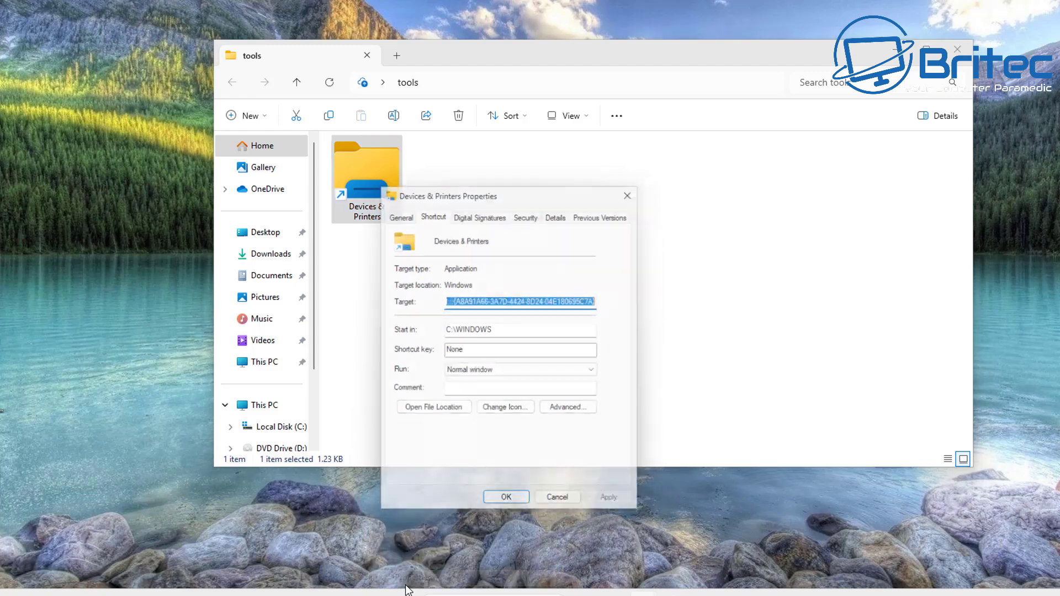
# - Review the full target path in the Devices & Printers shortcut's properties
pyautogui.moveTo(480, 190); pyautogui.dragTo(508, 143)
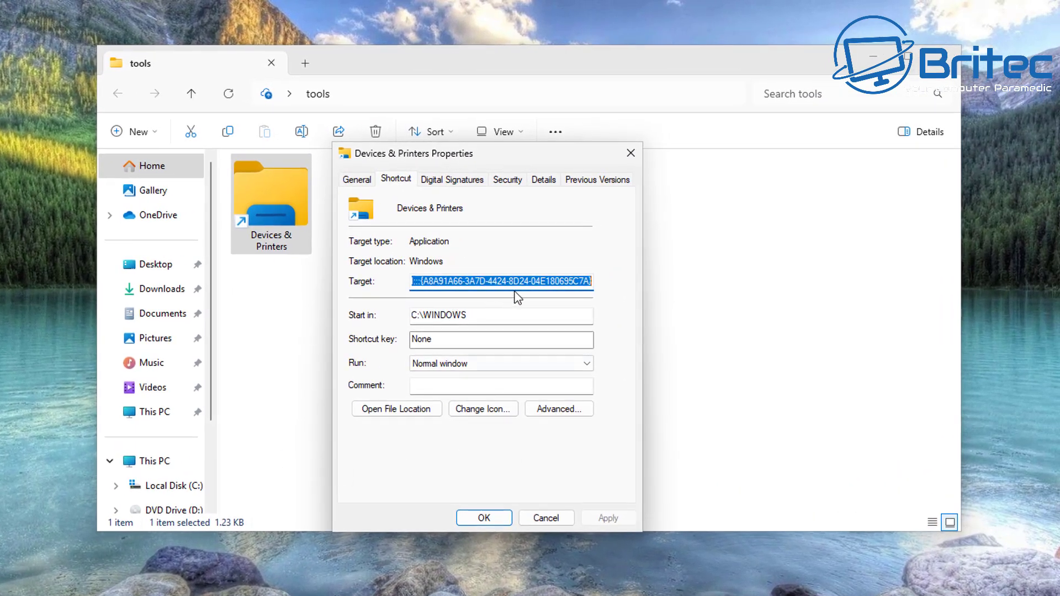
pyautogui.click(546, 282)
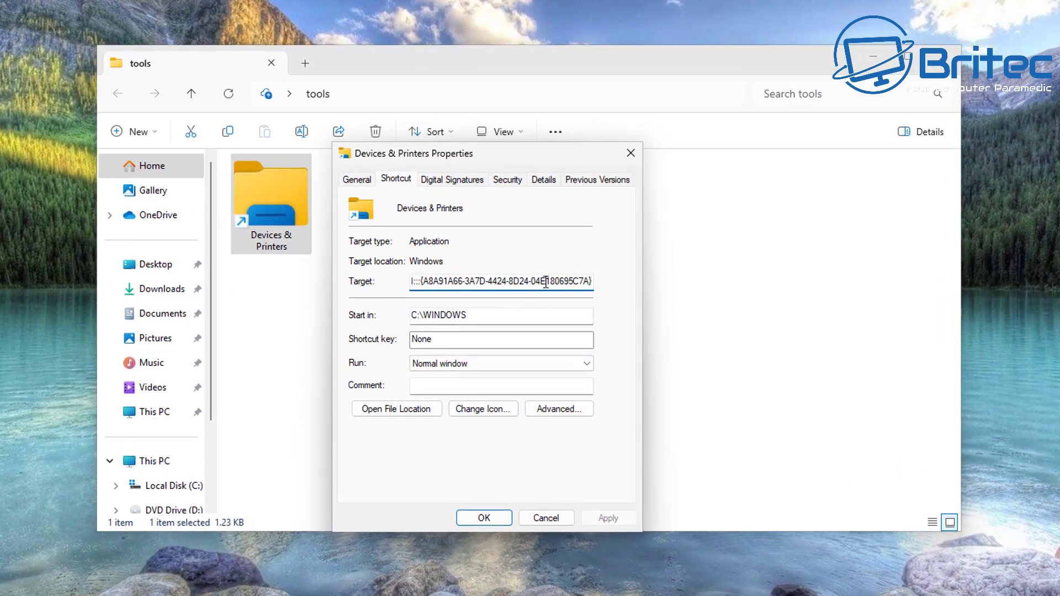
pyautogui.moveTo(591, 280); pyautogui.dragTo(354, 282)
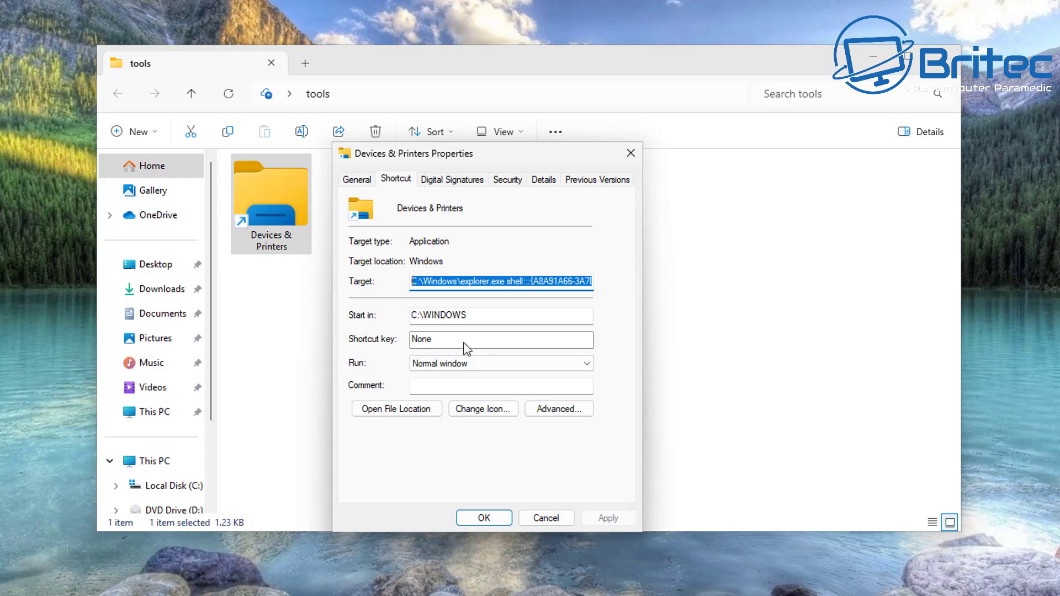
# - Start changing the shortcut's icon and browse to the C:\Windows\System32 folder for another icon file
pyautogui.click(482, 408)
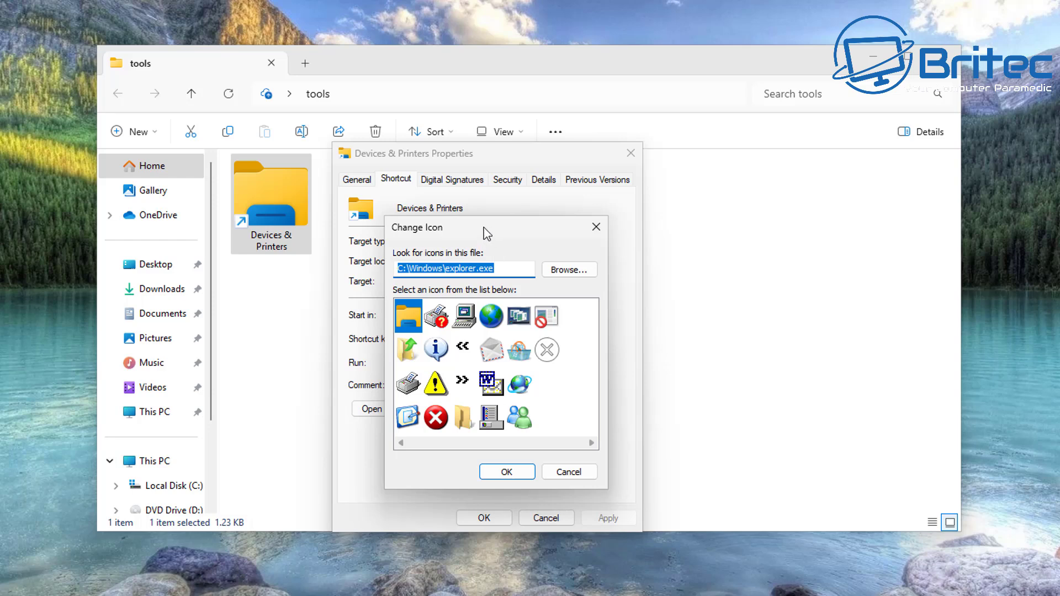
pyautogui.moveTo(486, 234); pyautogui.dragTo(481, 218)
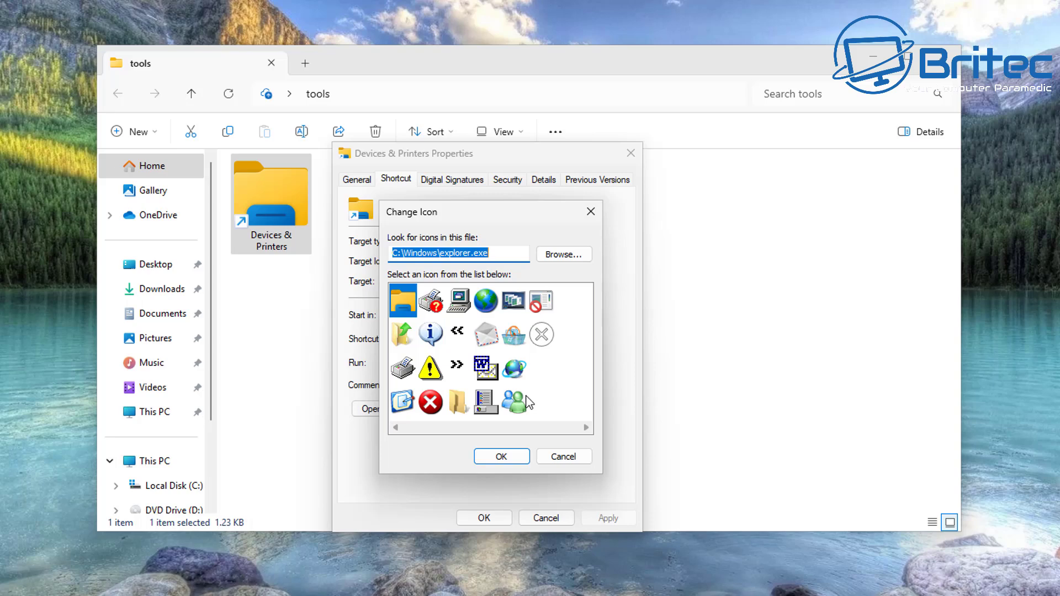
pyautogui.click(550, 283)
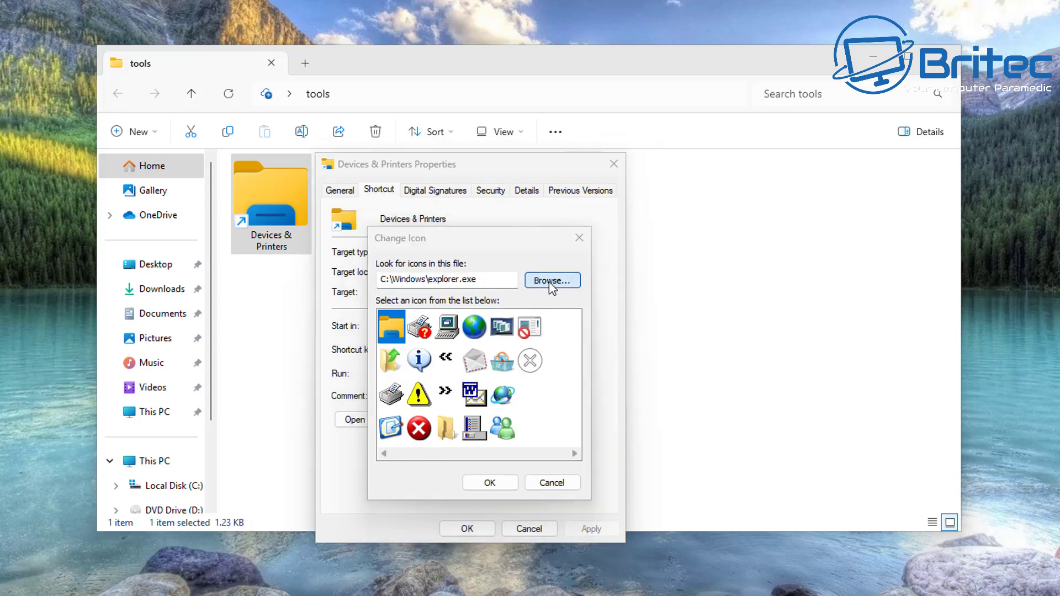
pyautogui.moveTo(606, 272); pyautogui.dragTo(373, 124)
pyautogui.scroll(-7, 398, 390)
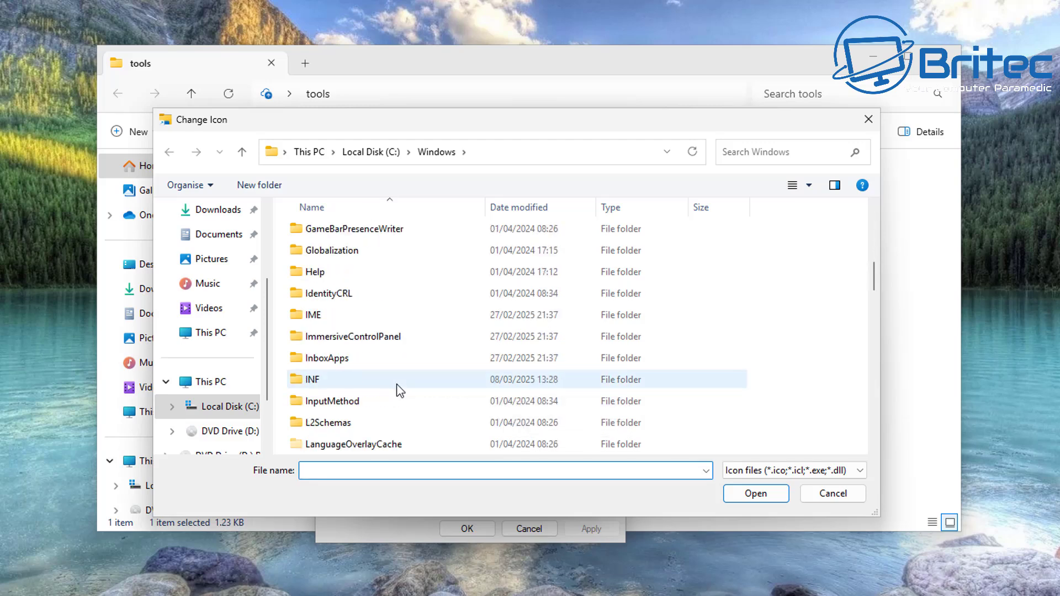
pyautogui.scroll(-1, 397, 387)
pyautogui.scroll(-2, 358, 408)
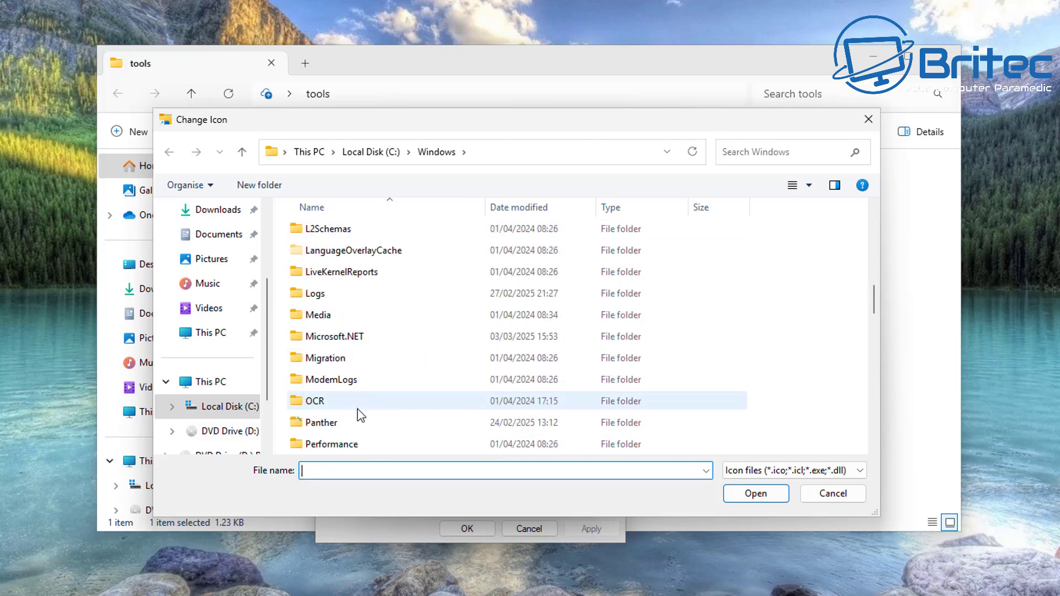
pyautogui.scroll(-7, 357, 409)
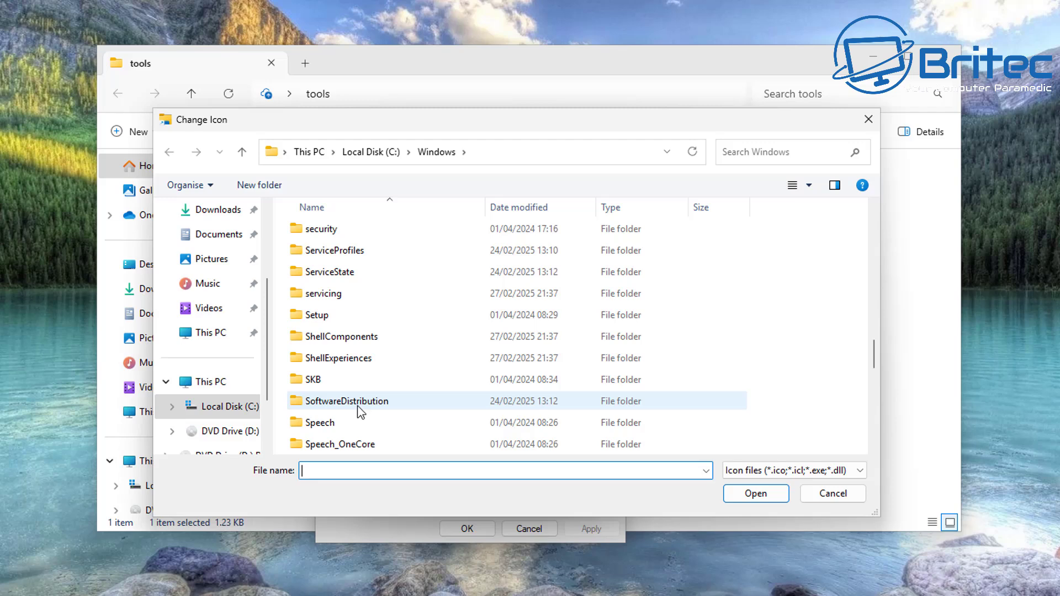
pyautogui.scroll(-2, 359, 406)
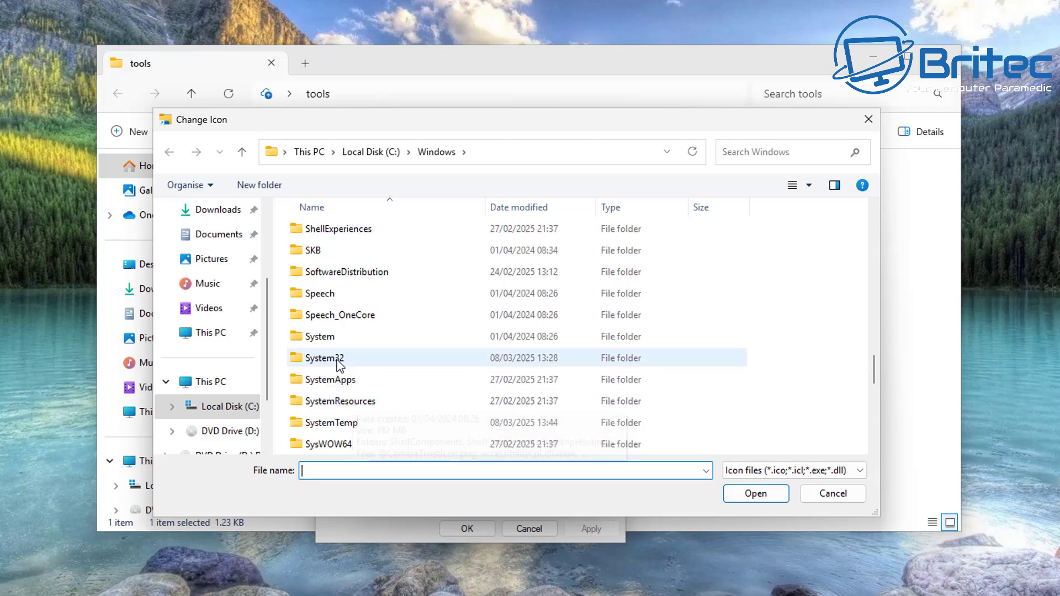
pyautogui.doubleClick(338, 359)
# - Look through the System32 file list for a suitable icon library
pyautogui.scroll(-3, 365, 348)
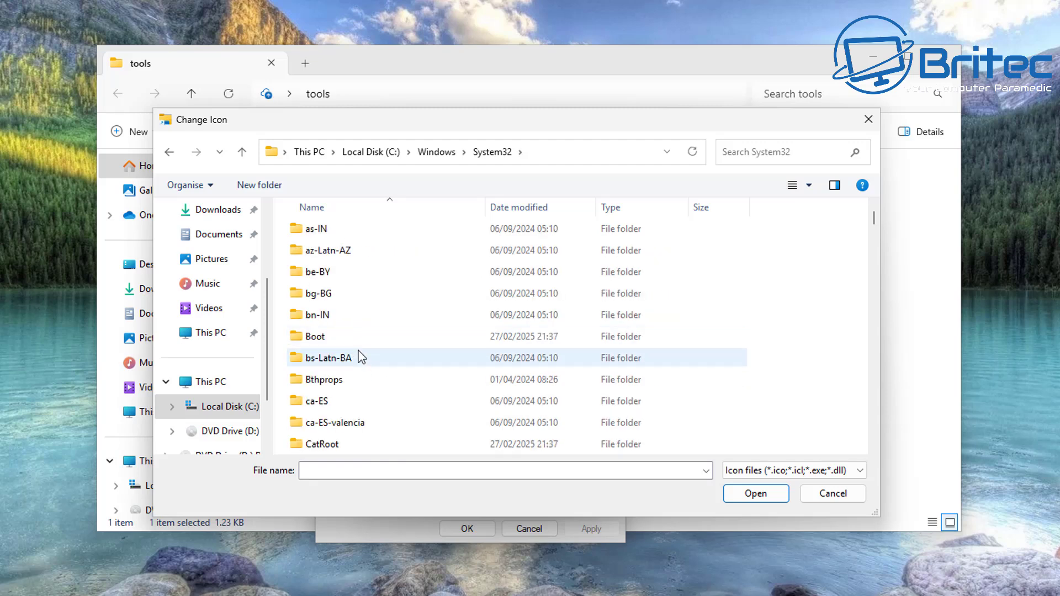
pyautogui.scroll(-15, 359, 364)
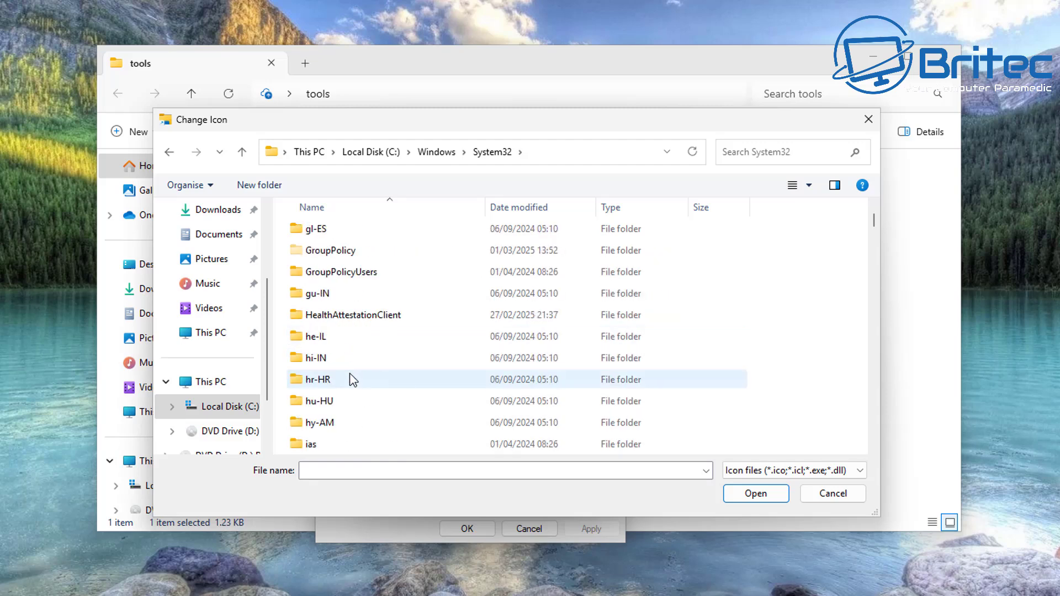
pyautogui.scroll(-2, 353, 381)
pyautogui.moveTo(874, 220); pyautogui.dragTo(859, 468)
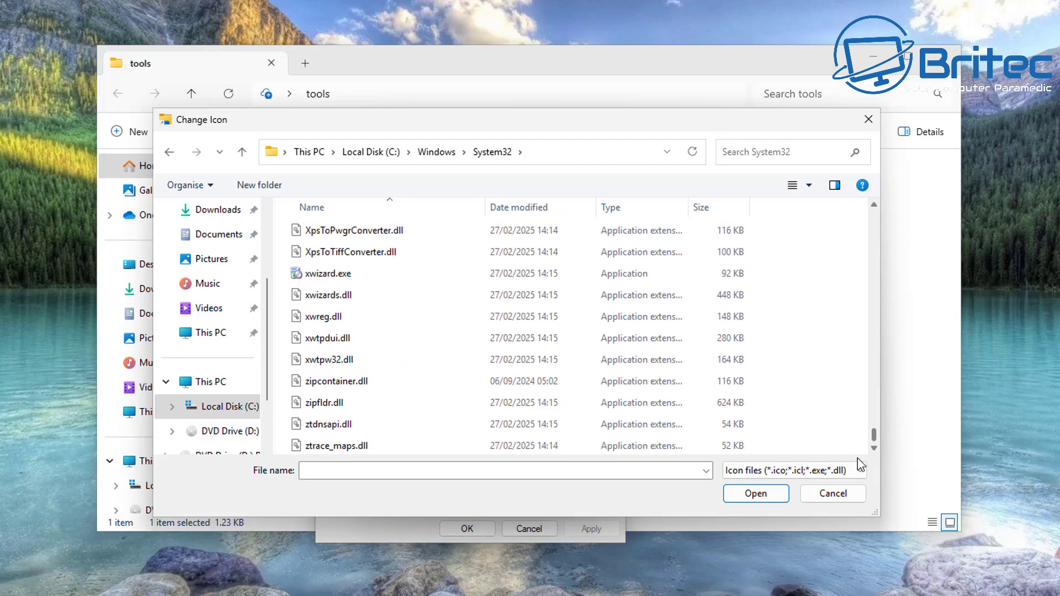
pyautogui.scroll(6, 738, 379)
pyautogui.scroll(10, 738, 378)
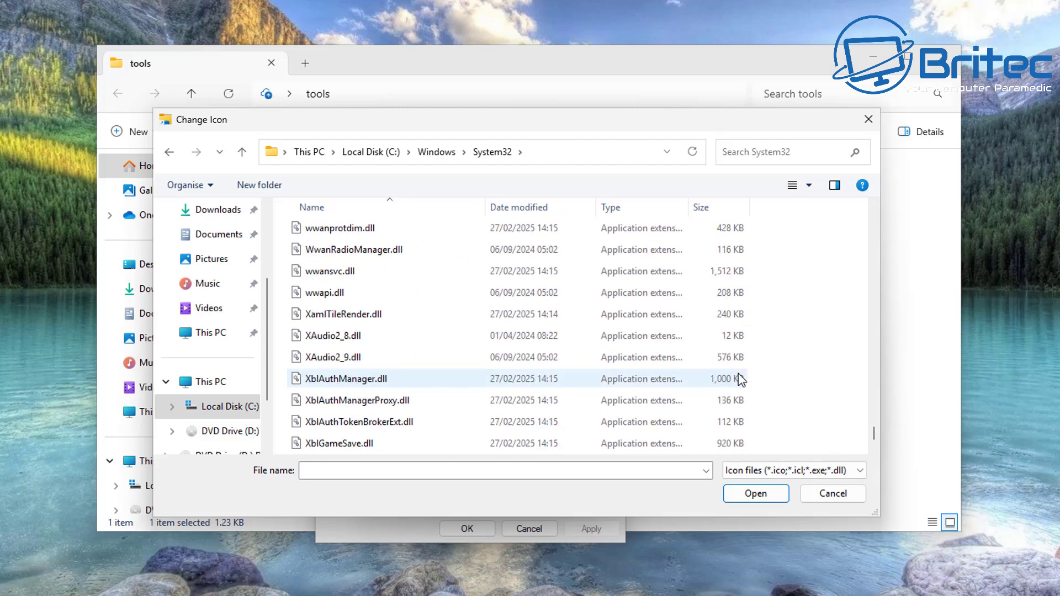
pyautogui.scroll(10, 739, 379)
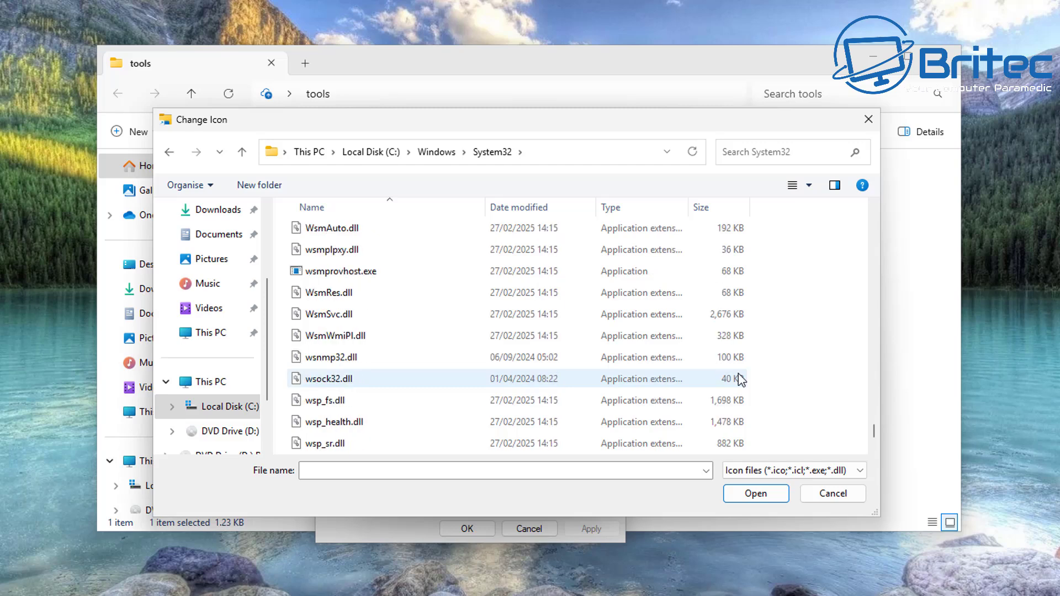
# - Search System32 for shell and load shell32.dll as the shortcut's icon source
pyautogui.click(747, 155)
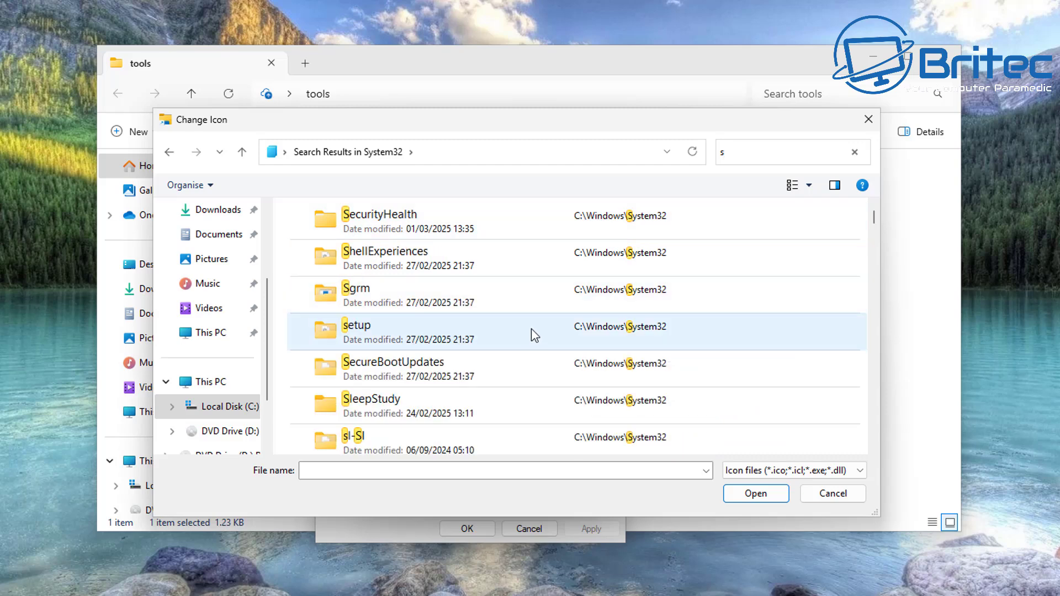
pyautogui.write('sh')
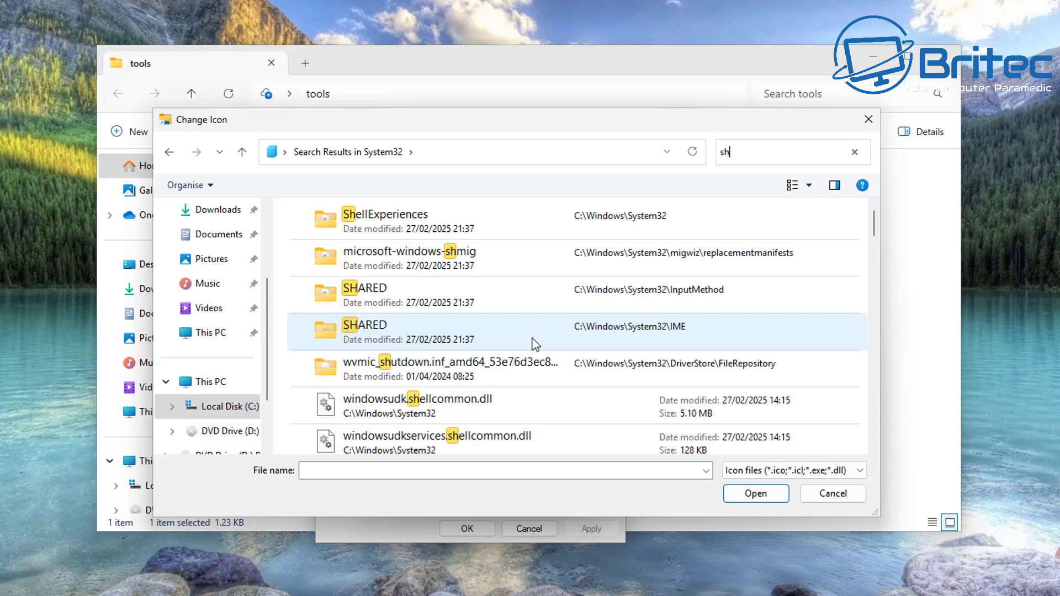
pyautogui.write('e')
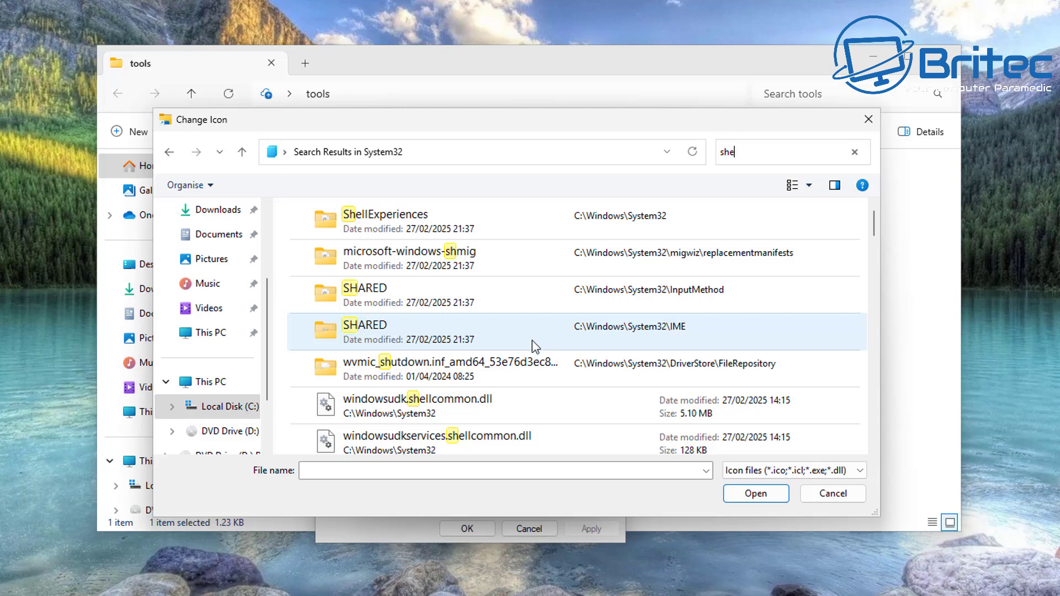
pyautogui.write('ll')
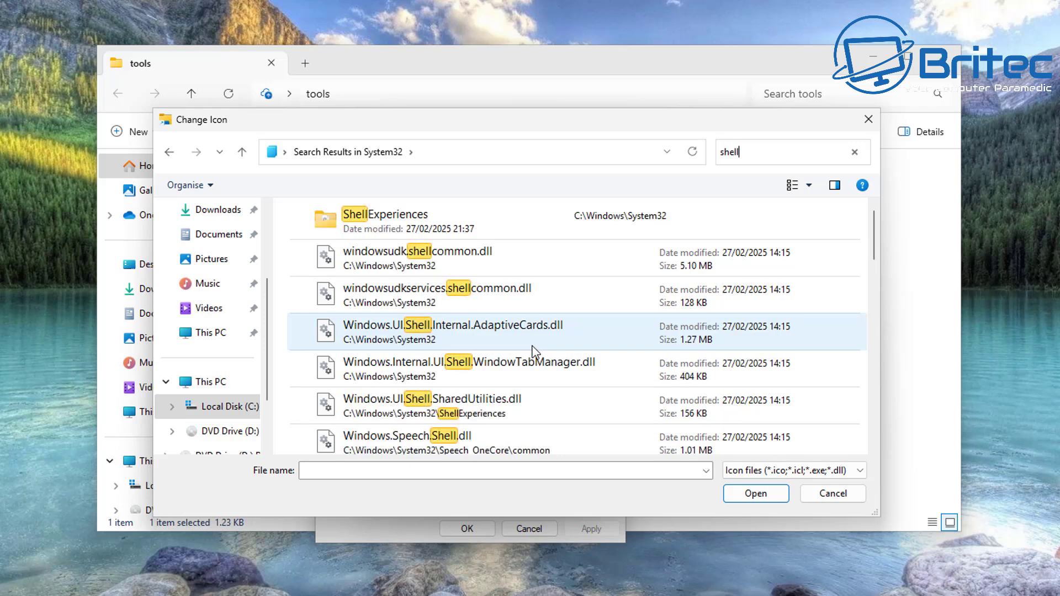
pyautogui.scroll(-3, 533, 347)
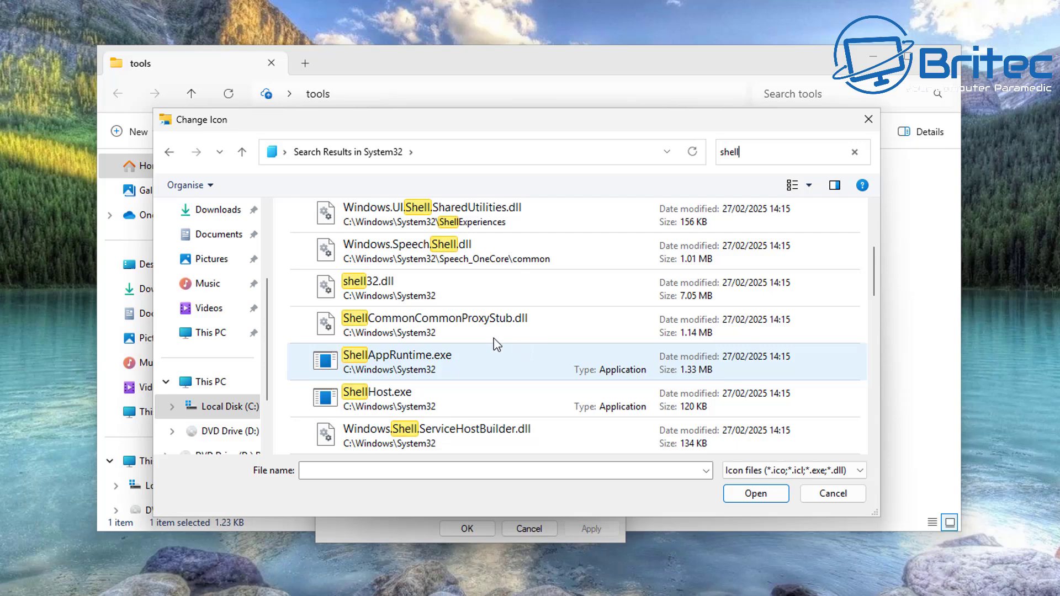
pyautogui.click(385, 297)
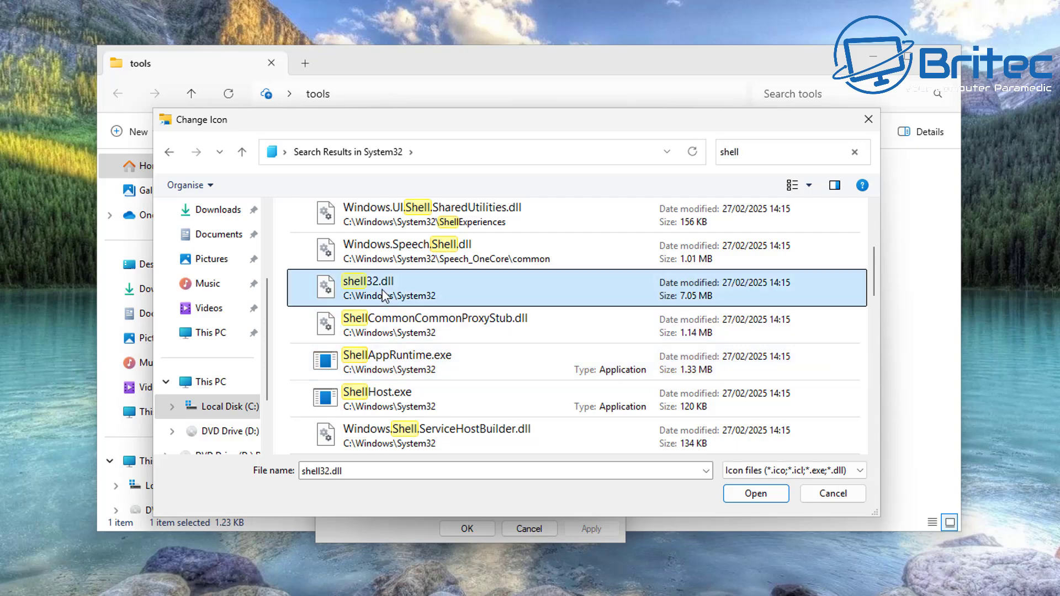
pyautogui.click(755, 493)
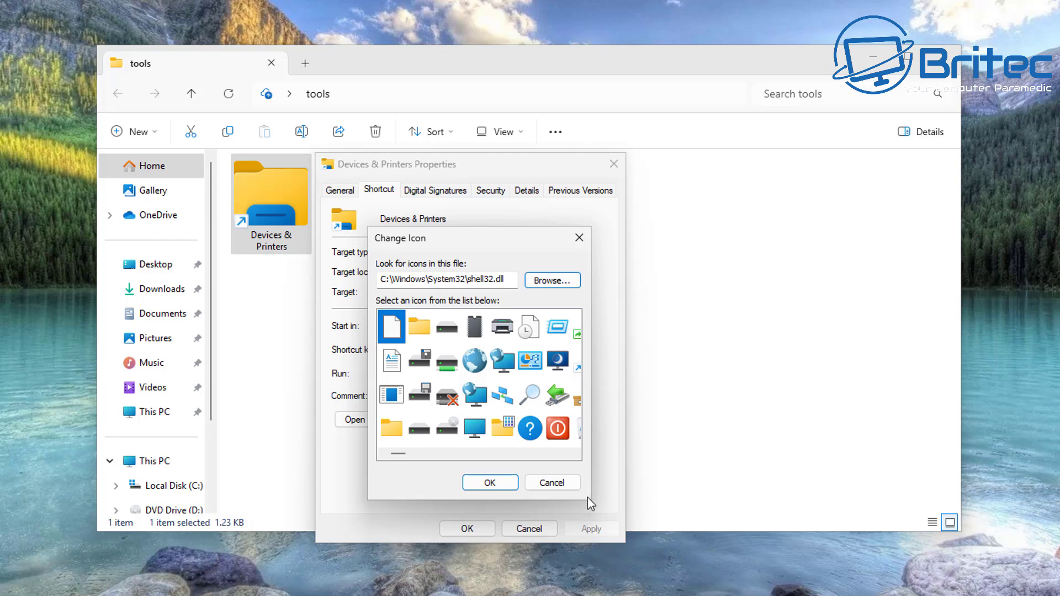
# - Give the Devices & Printers shortcut a printer icon from shell32.dll, and test it by opening and closing its window
pyautogui.click(424, 365)
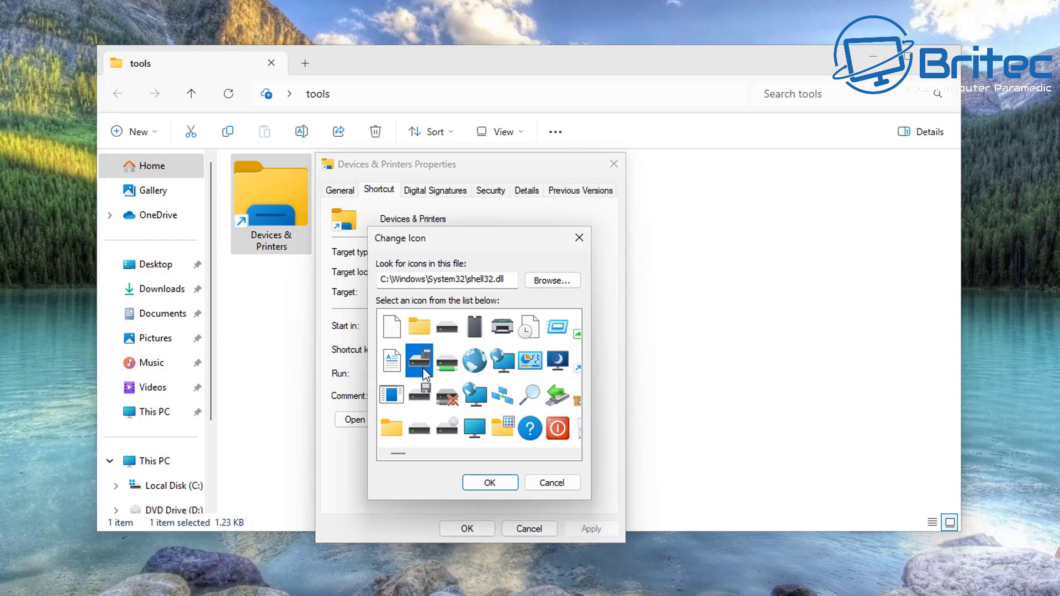
pyautogui.click(422, 400)
pyautogui.click(414, 433)
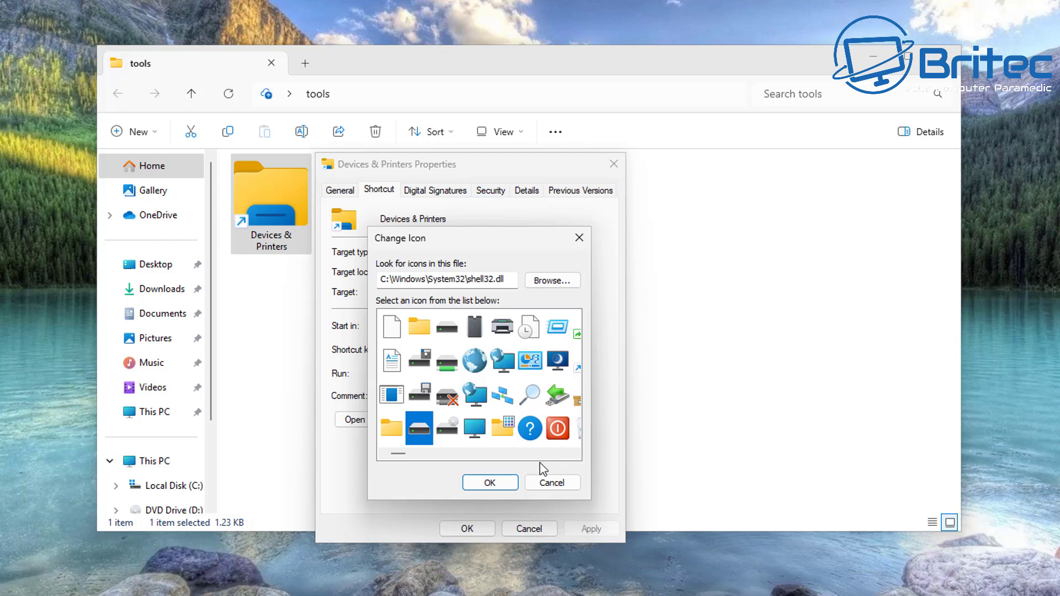
pyautogui.moveTo(398, 454); pyautogui.dragTo(428, 463)
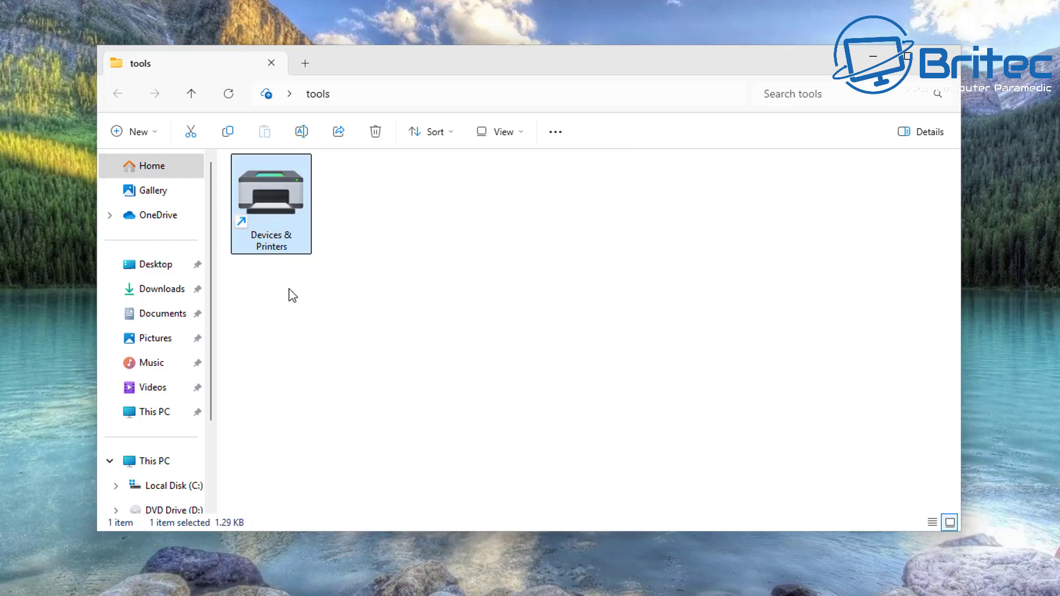
pyautogui.doubleClick(275, 200)
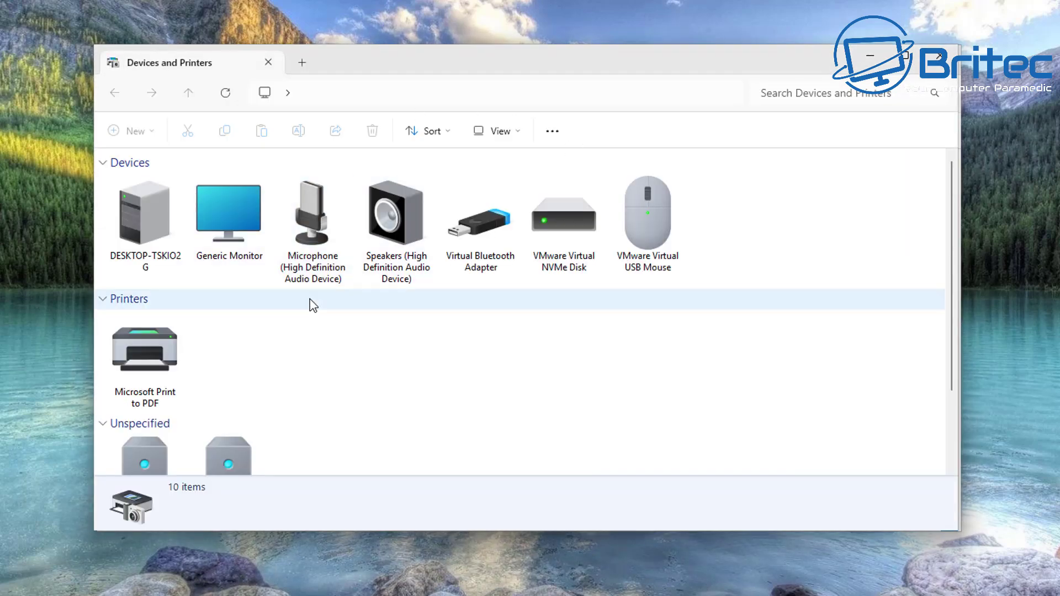
pyautogui.click(939, 57)
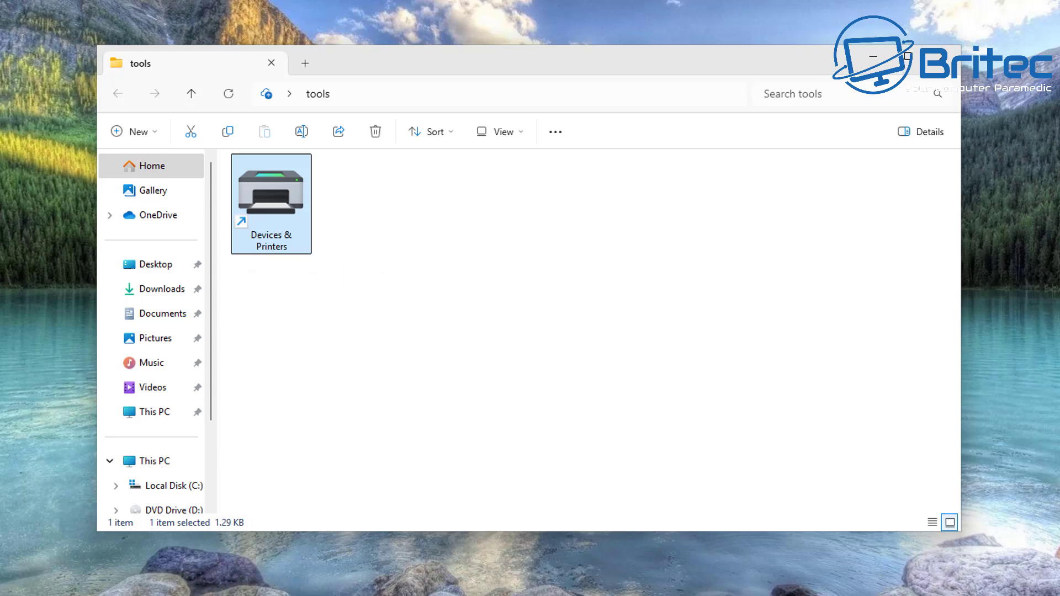
# - Test the path %SystemRoot%\System32\powercfg.cpl from the tools folder's address bar, and close the Power Options window it opens
pyautogui.click(389, 98)
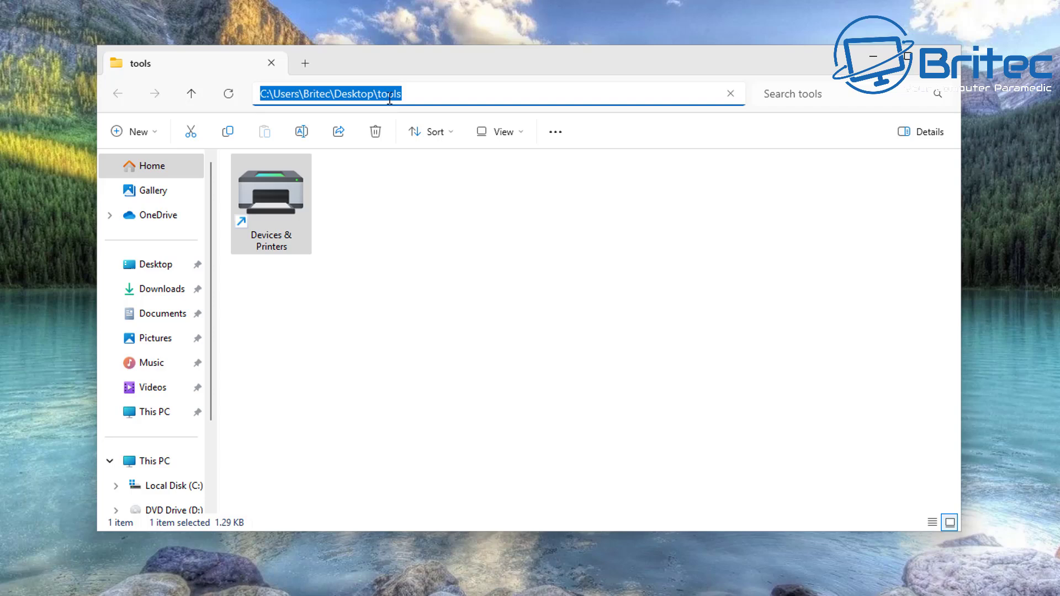
pyautogui.rightClick(367, 94)
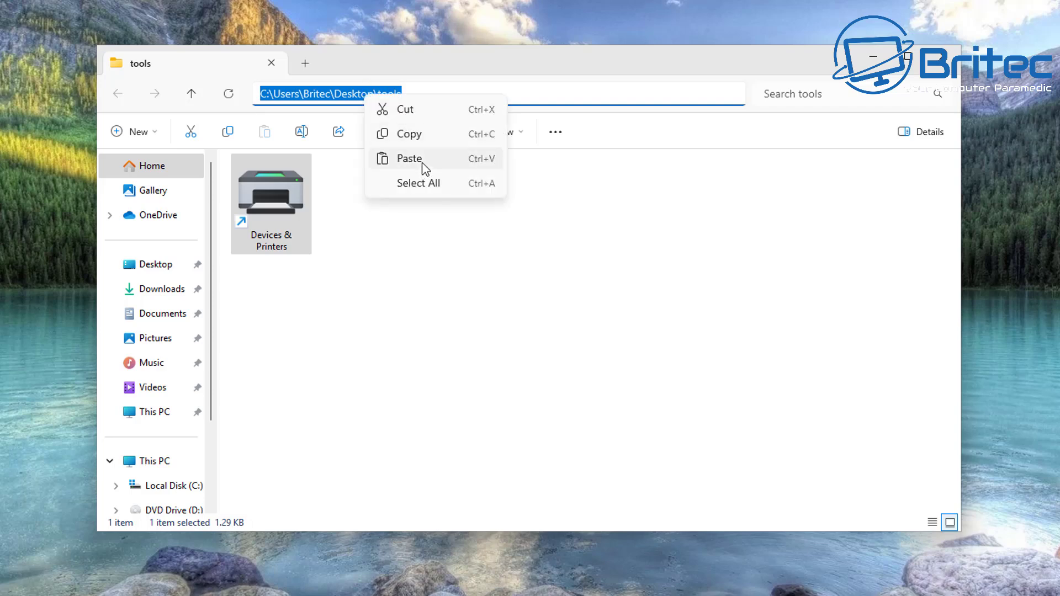
pyautogui.click(423, 159)
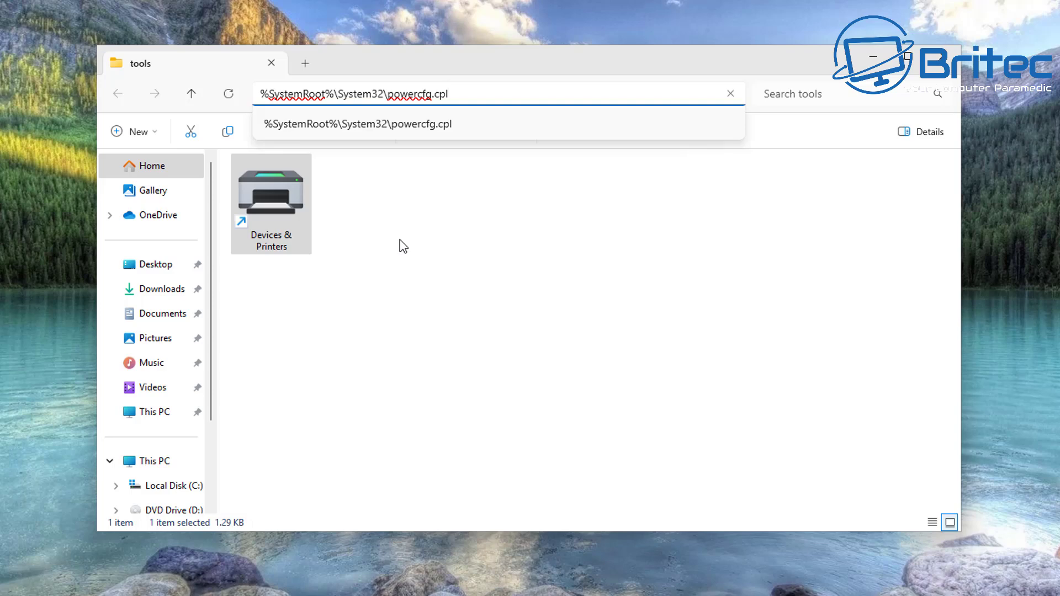
pyautogui.press('Return')
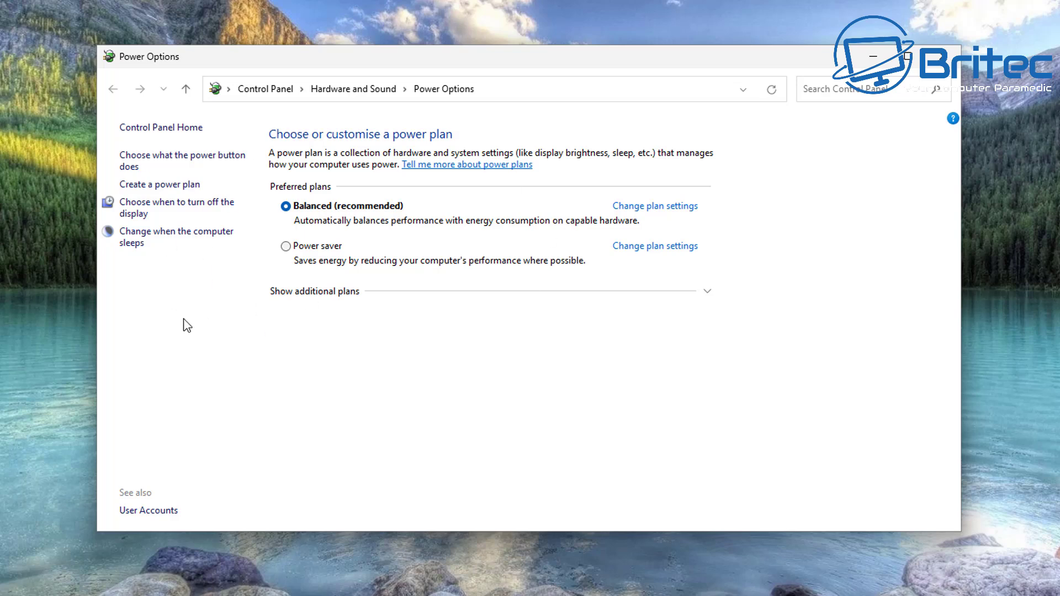
pyautogui.click(944, 56)
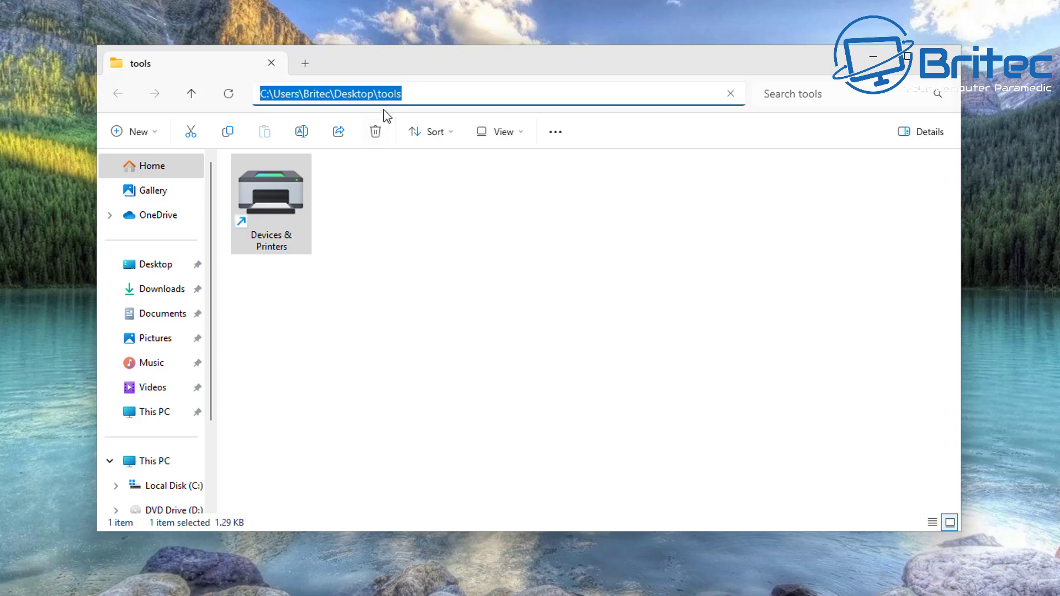
# - Create a shortcut in the tools folder to %SystemRoot%\System32\powercfg.cpl, named powercfg
pyautogui.rightClick(369, 200)
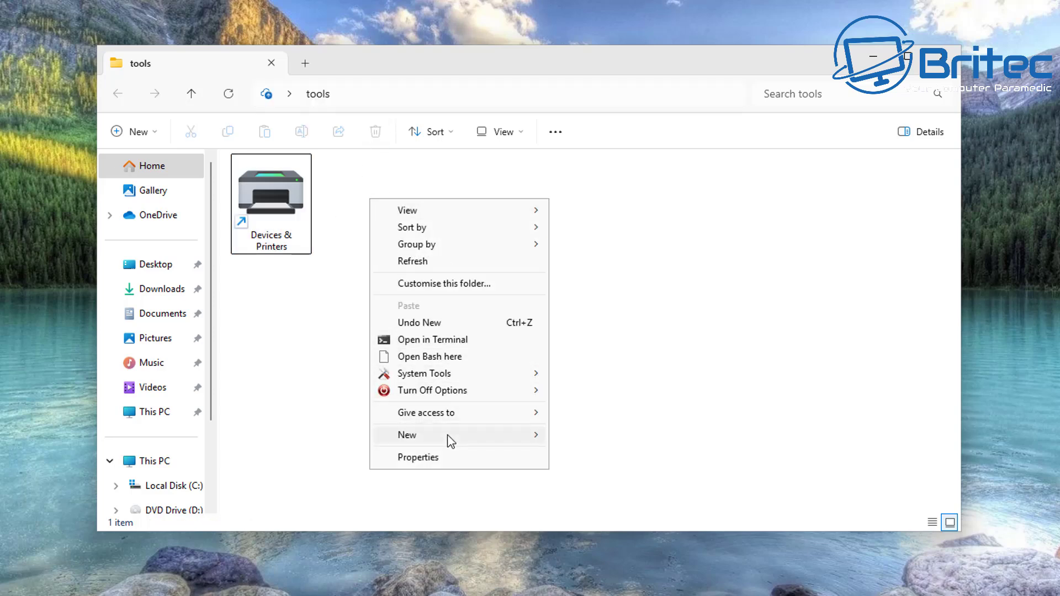
pyautogui.moveTo(457, 435)
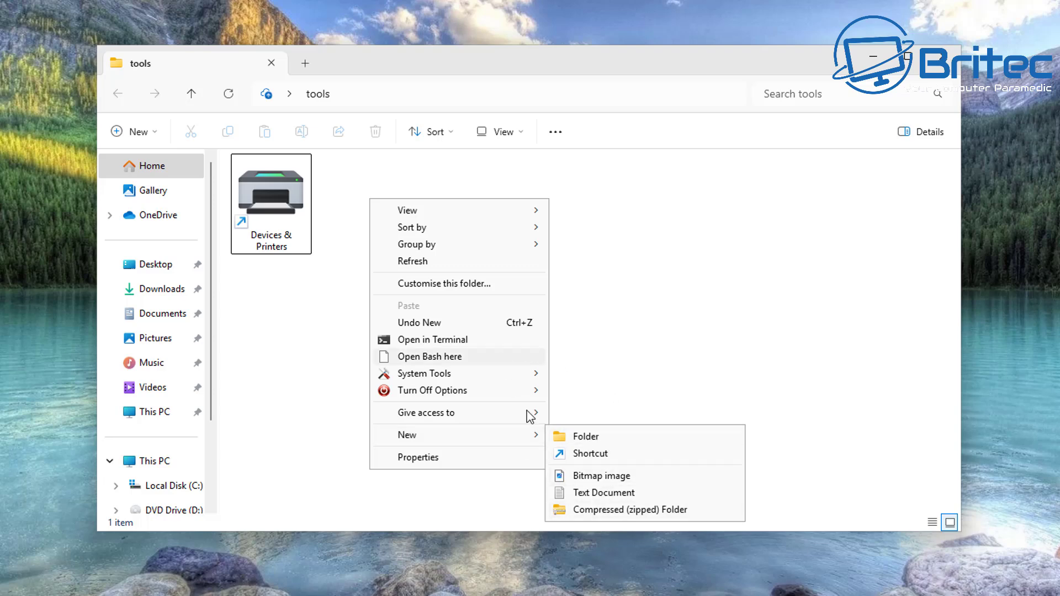
pyautogui.moveTo(504, 439)
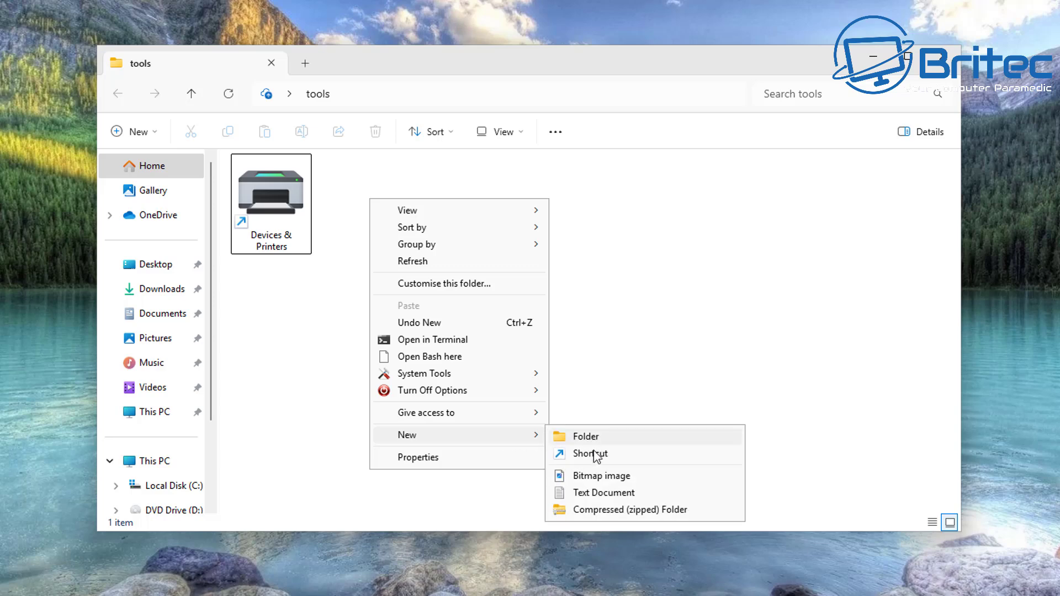
pyautogui.click(592, 457)
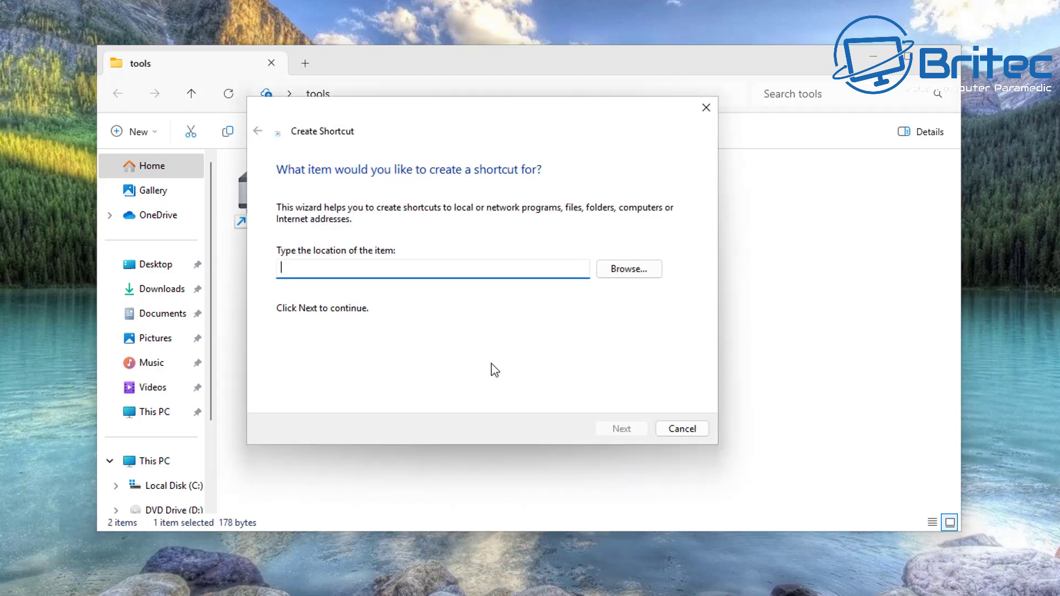
pyautogui.rightClick(344, 266)
pyautogui.click(393, 339)
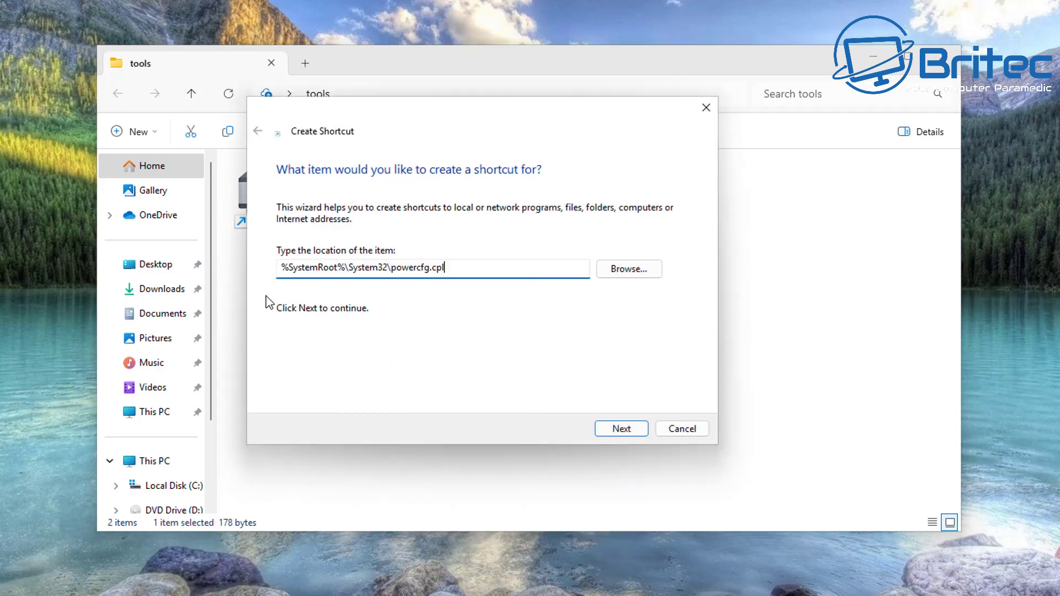
pyautogui.click(622, 431)
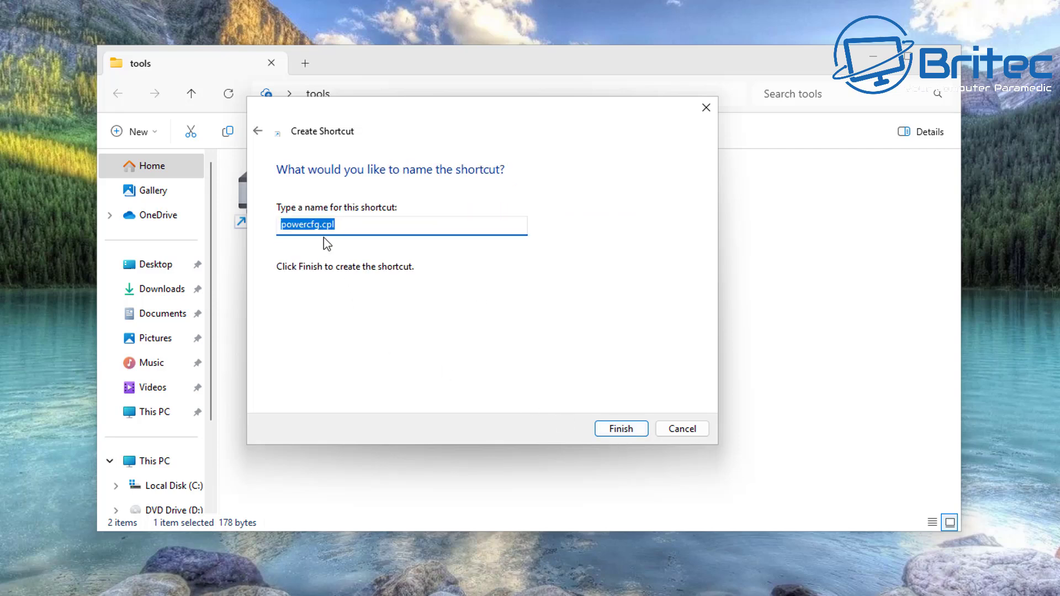
pyautogui.click(349, 228)
pyautogui.click(628, 429)
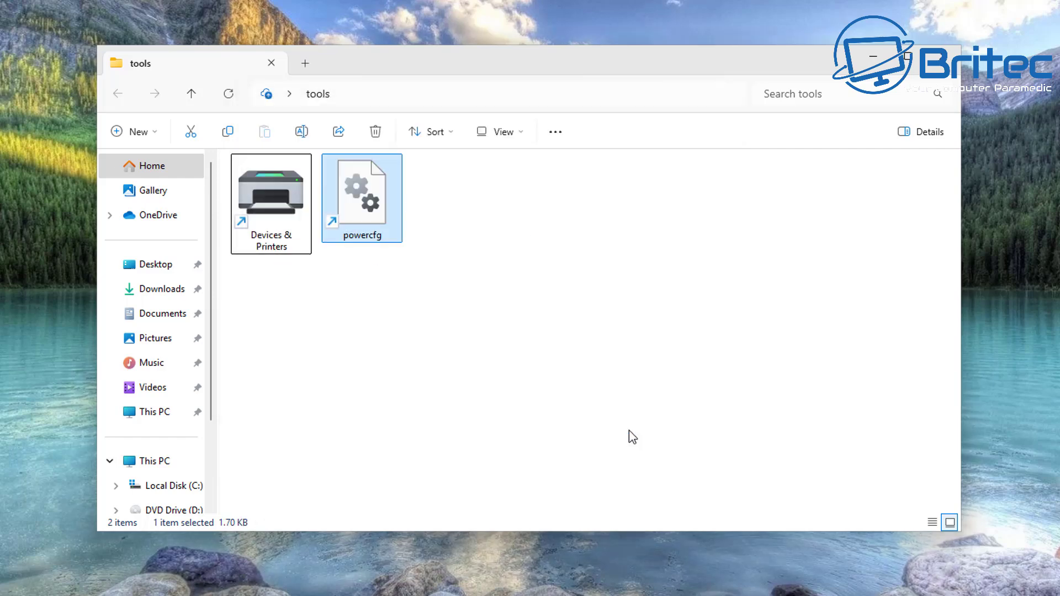
# - Change the powercfg shortcut's icon to the round blue power symbol from SHELL32.dll and apply it
pyautogui.rightClick(373, 220)
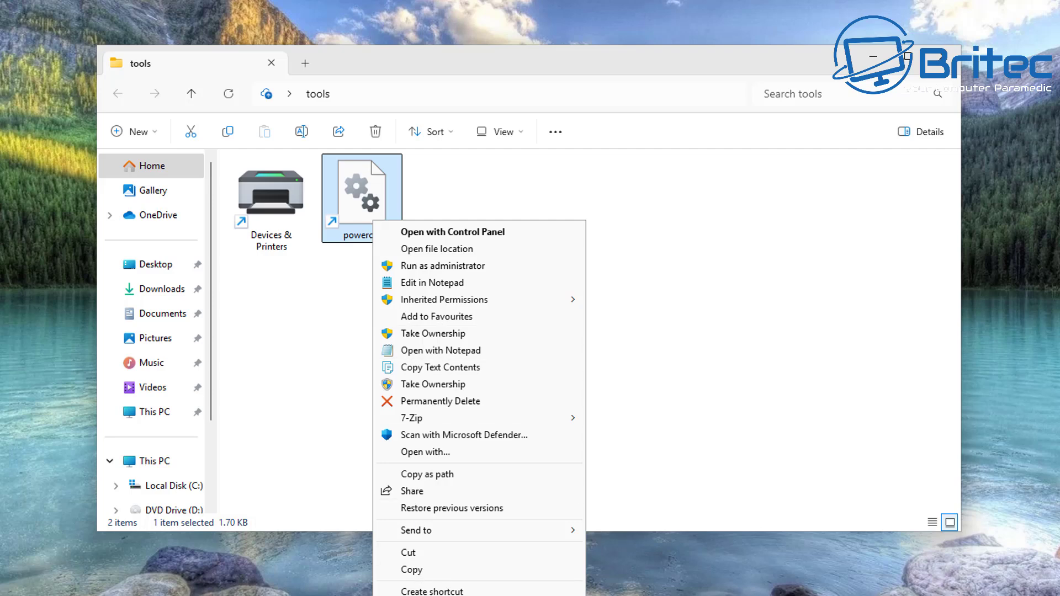
pyautogui.press('r')
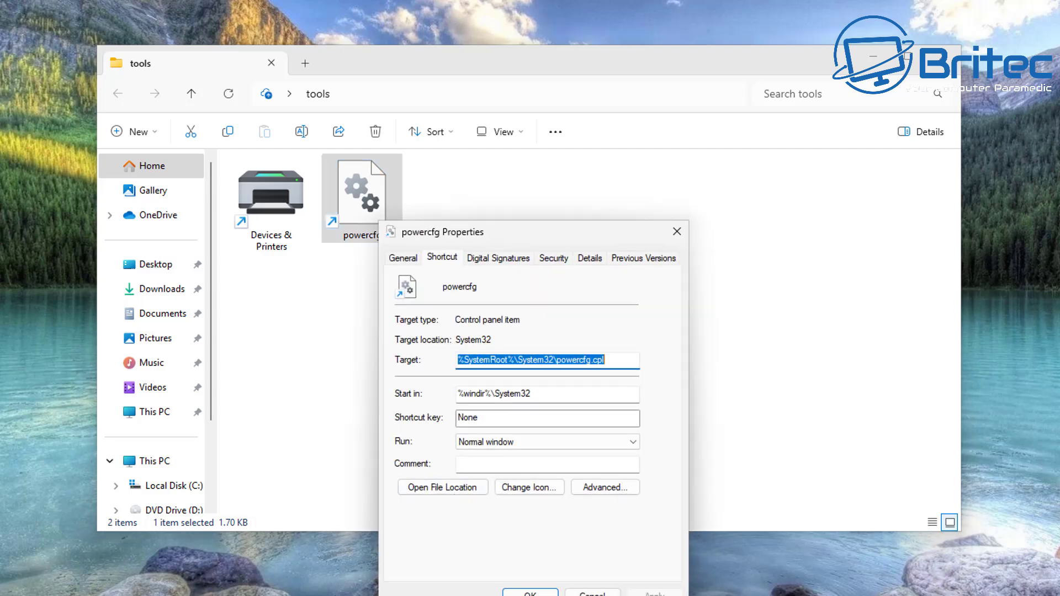
pyautogui.moveTo(487, 229); pyautogui.dragTo(468, 176)
pyautogui.click(504, 429)
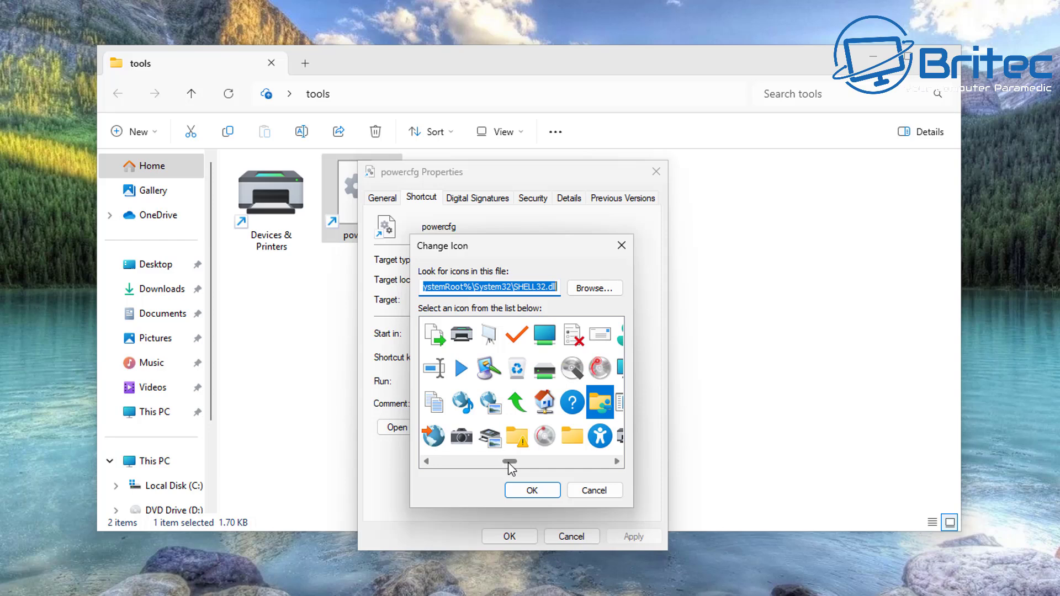
pyautogui.scroll(3, 502, 467)
pyautogui.scroll(2, 501, 467)
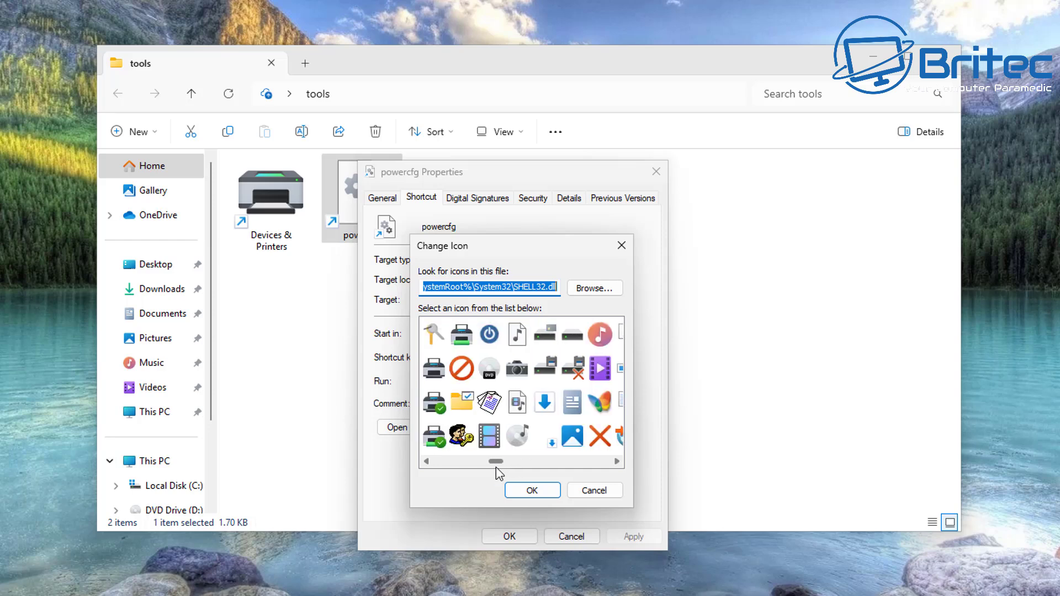
pyautogui.click(489, 334)
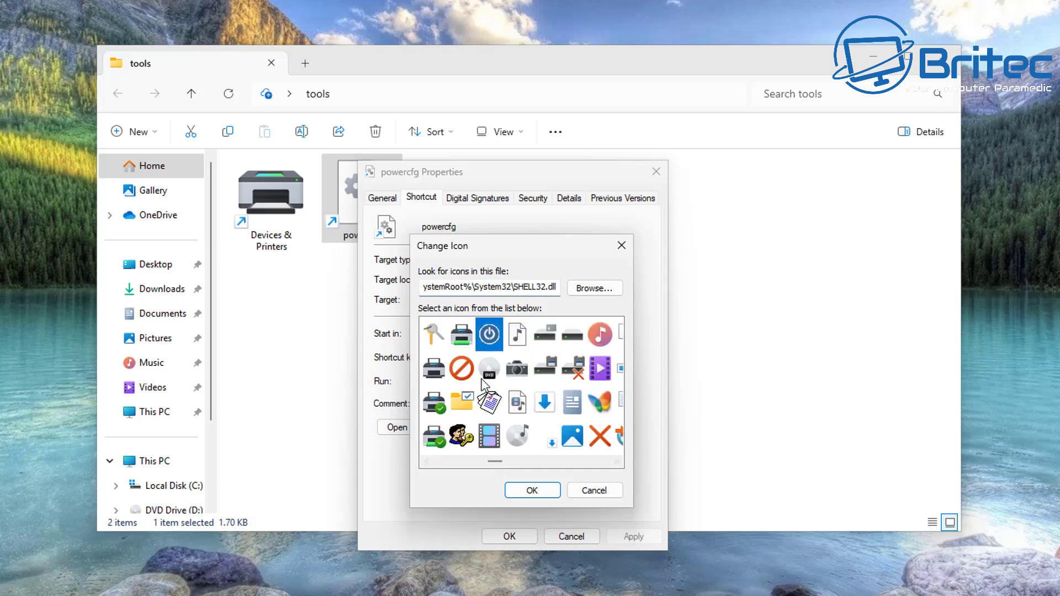
pyautogui.click(534, 490)
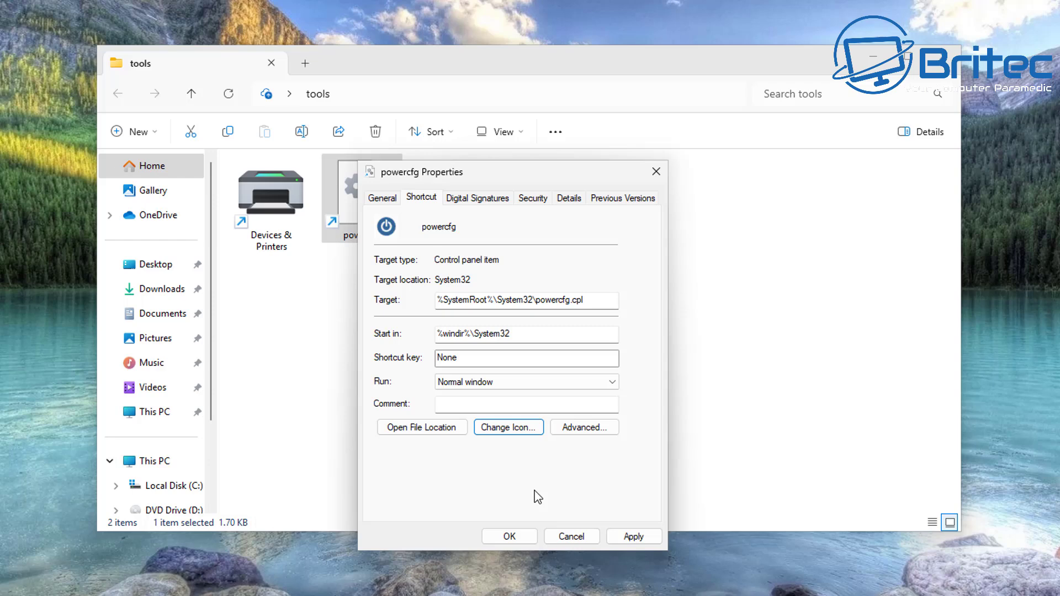
pyautogui.click(634, 537)
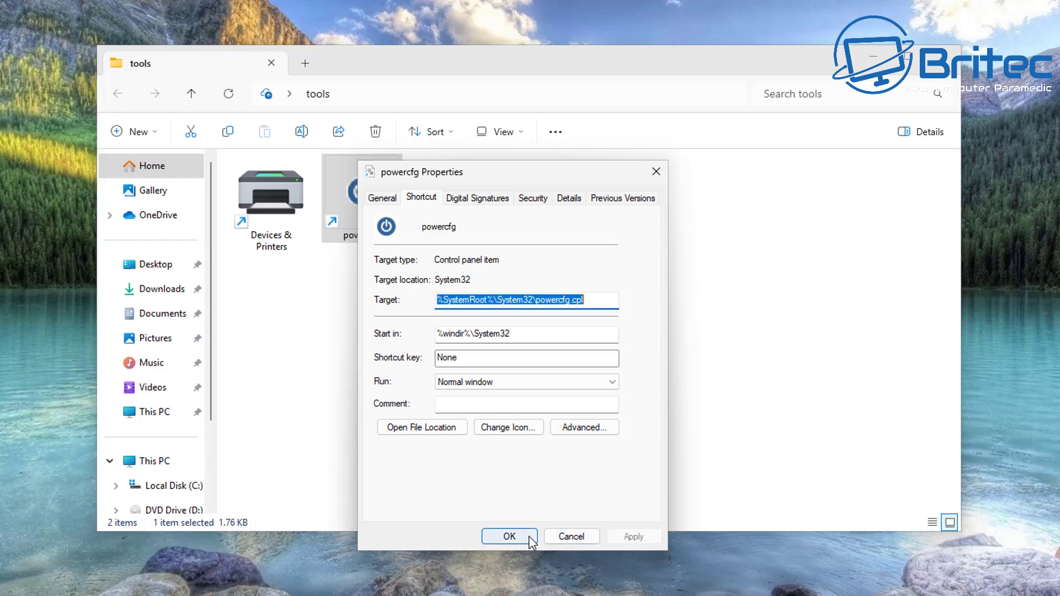
pyautogui.click(508, 537)
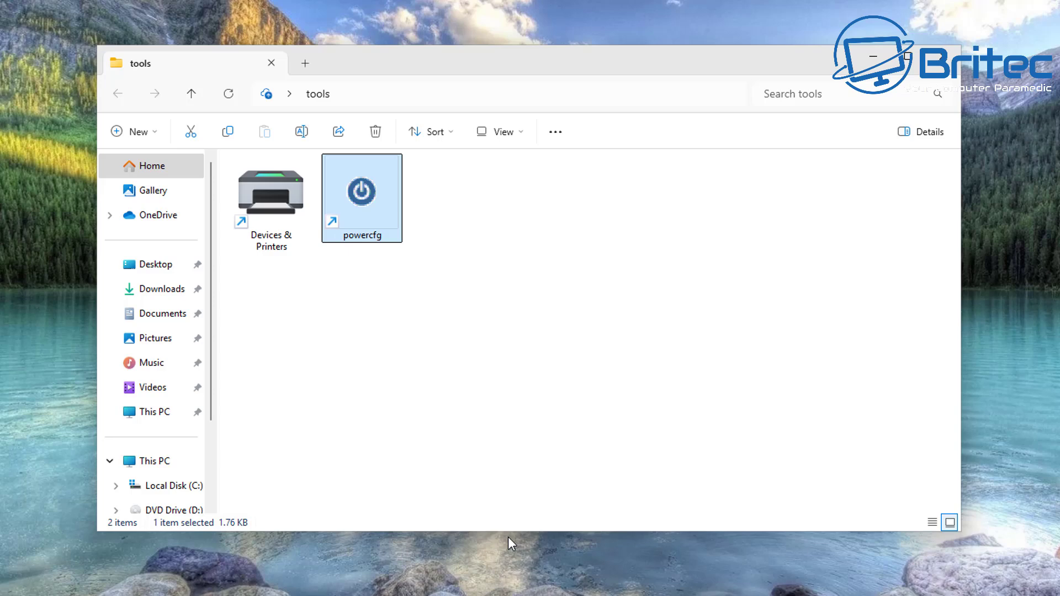
# - Test the powercfg shortcut by opening it, and close the Power Options window
pyautogui.click(436, 407)
pyautogui.doubleClick(361, 202)
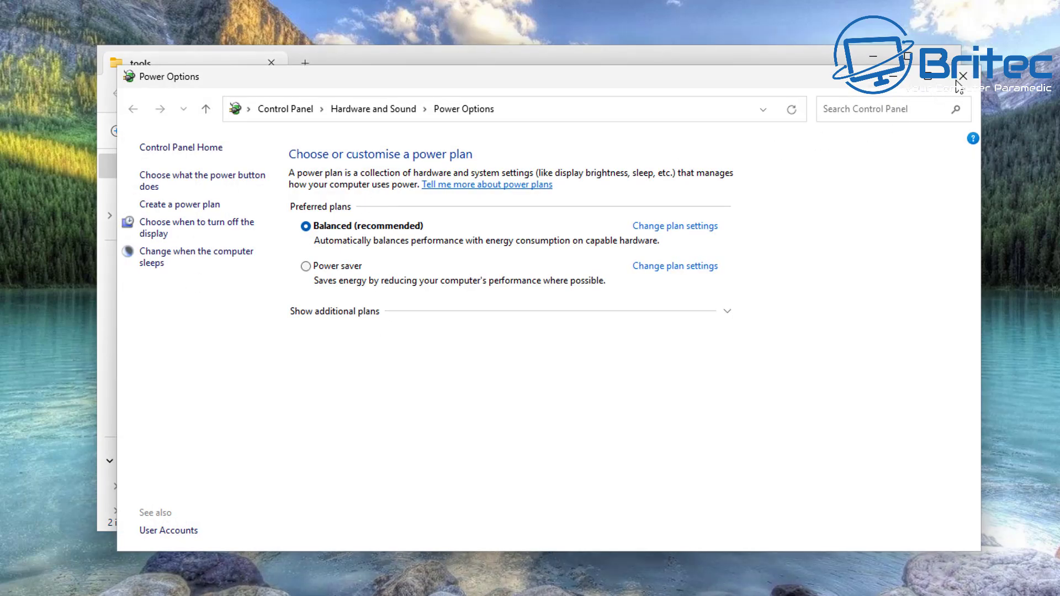
pyautogui.click(949, 82)
pyautogui.click(434, 292)
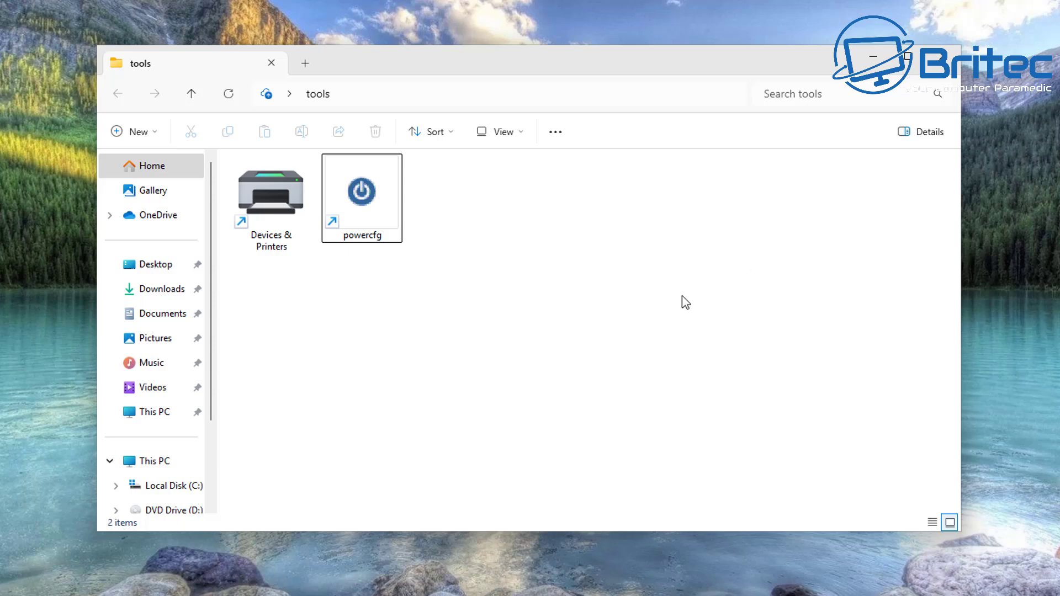
# - Test the command explorer "shell:ConnectionsFolder" from the tools folder's address bar, and close the Network Connections window it opens
pyautogui.click(442, 98)
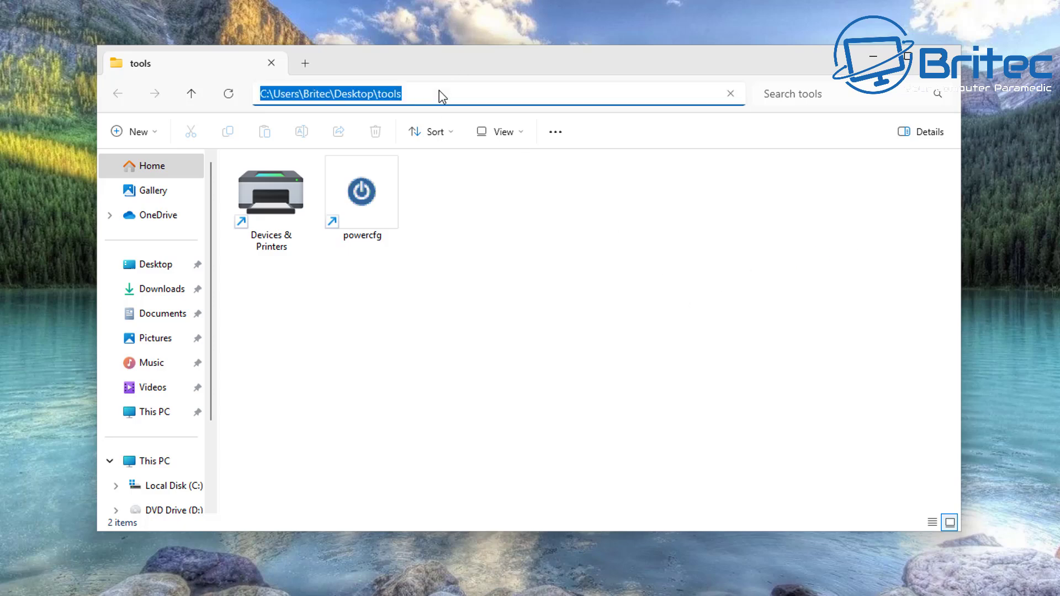
pyautogui.rightClick(441, 93)
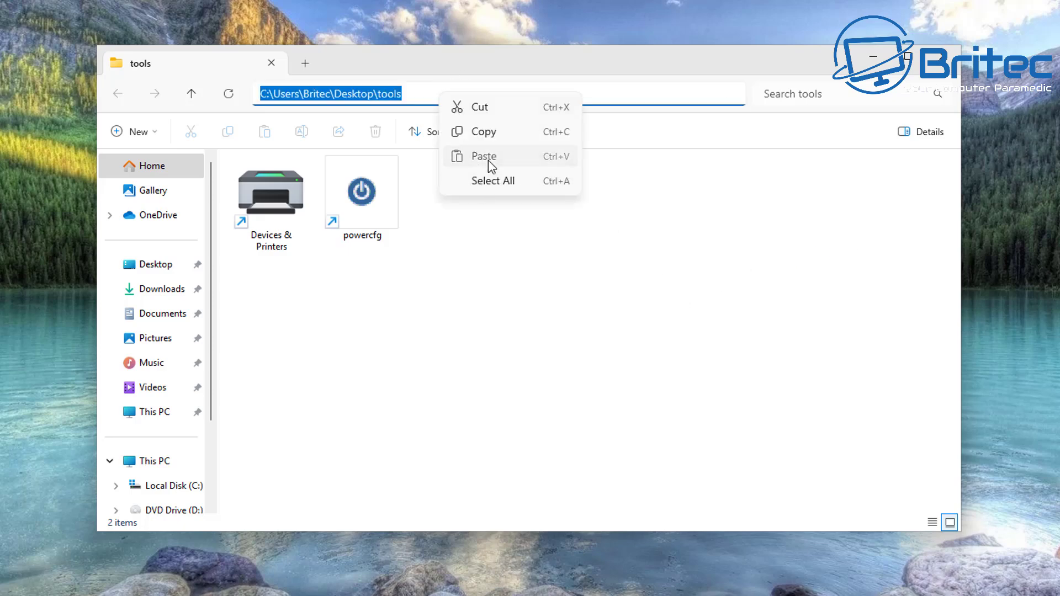
pyautogui.click(488, 161)
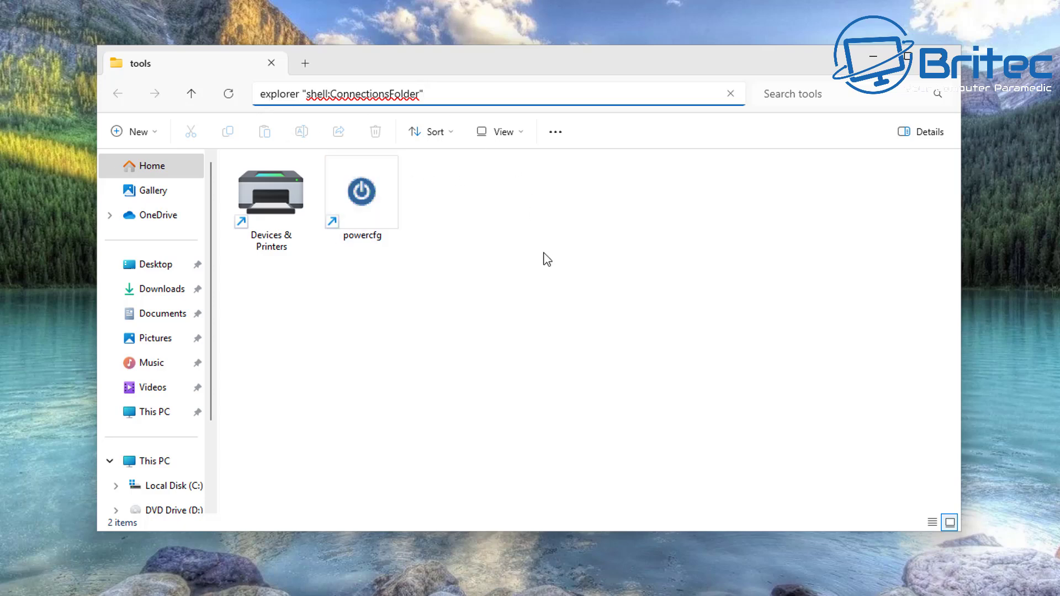
pyautogui.press('Return')
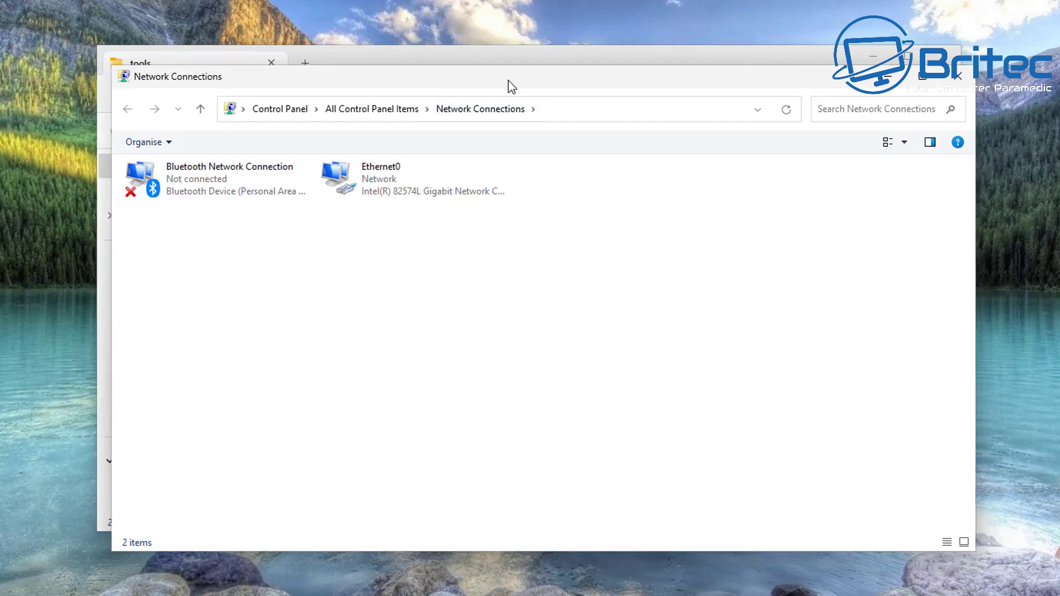
pyautogui.moveTo(507, 87); pyautogui.dragTo(486, 69)
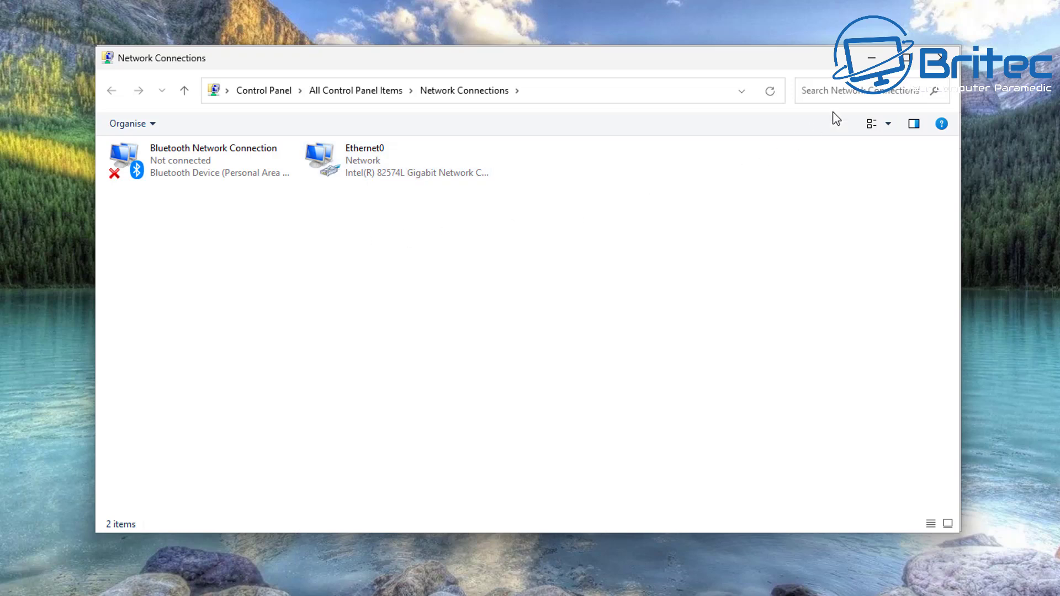
pyautogui.click(940, 58)
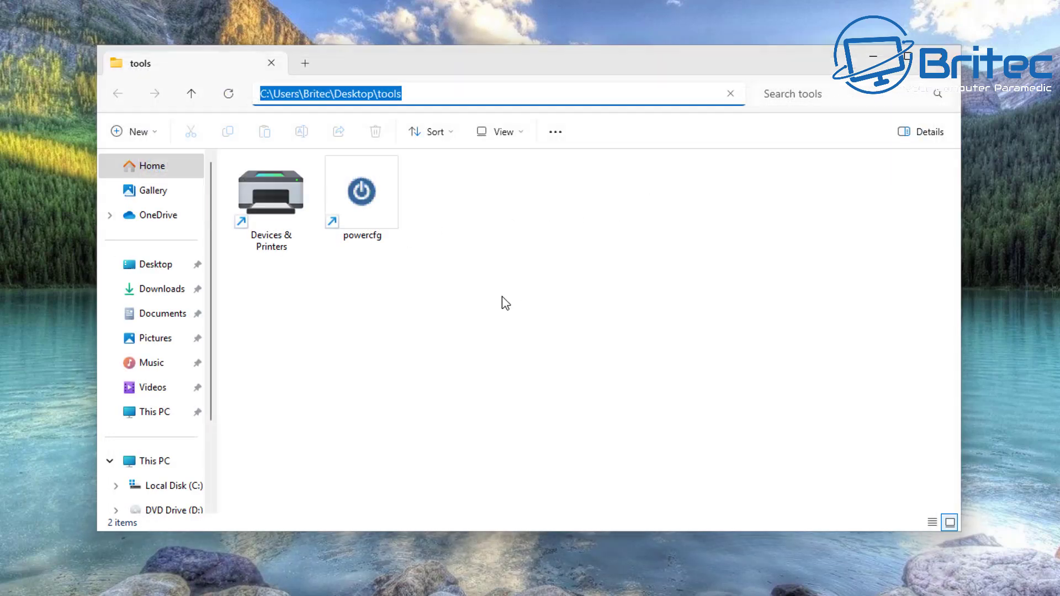
# - Create a shortcut in the tools folder to explorer "shell:ConnectionsFolder", named Network Connections
pyautogui.rightClick(471, 225)
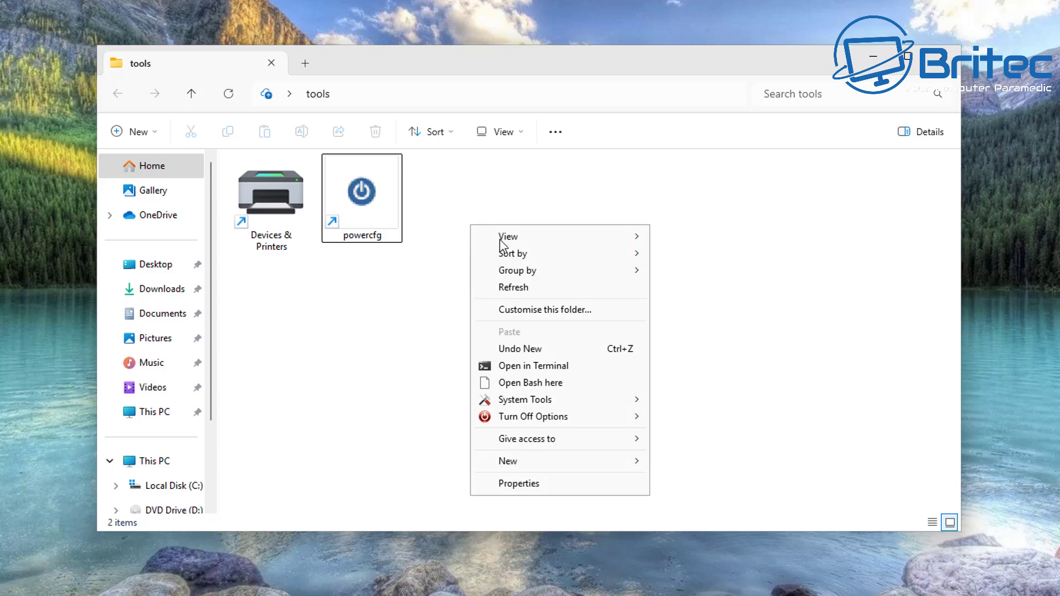
pyautogui.moveTo(614, 462)
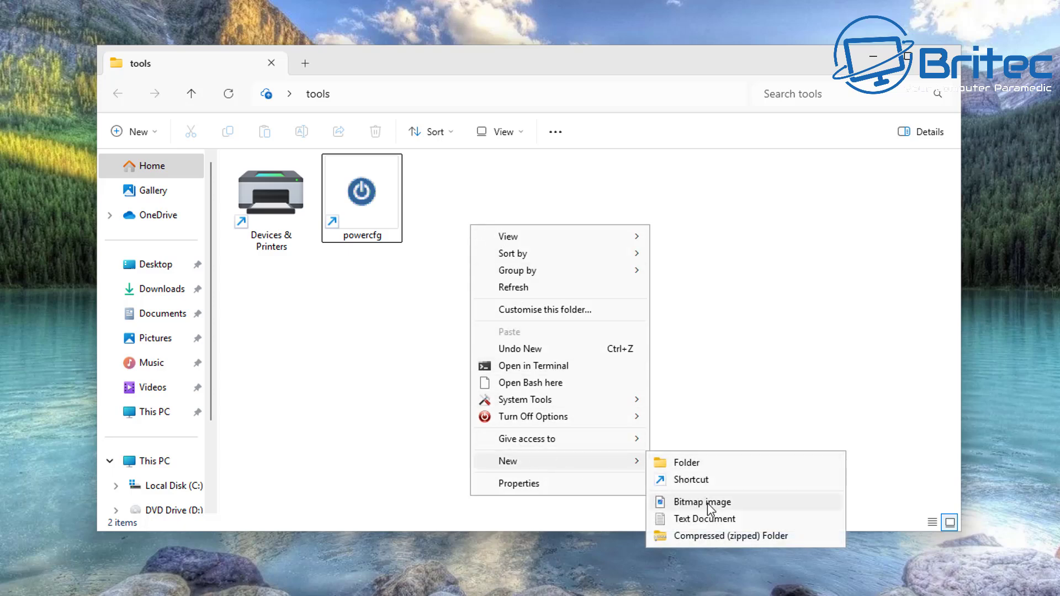
pyautogui.click(701, 480)
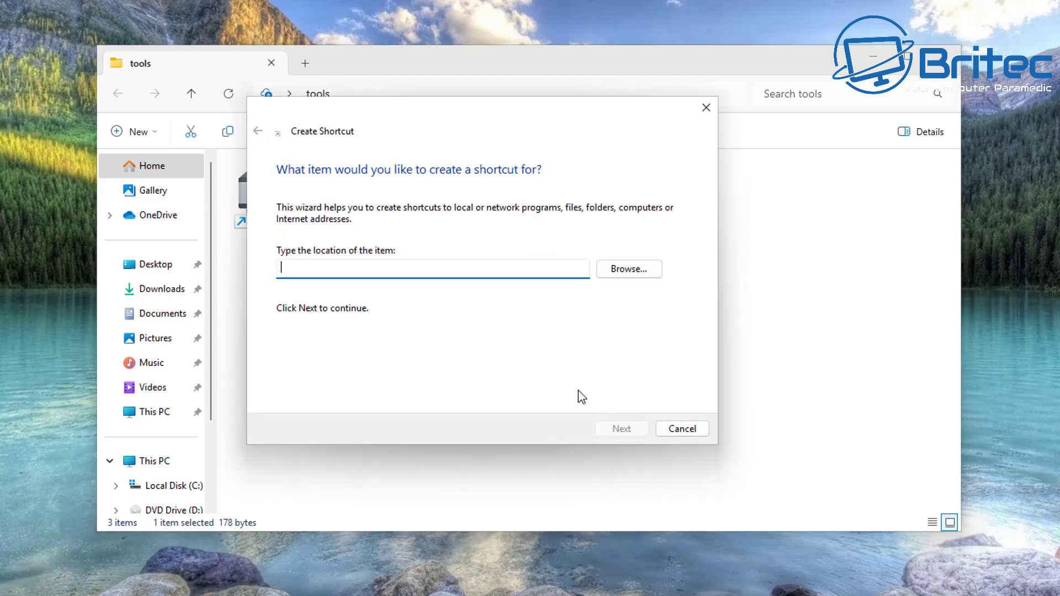
pyautogui.rightClick(371, 269)
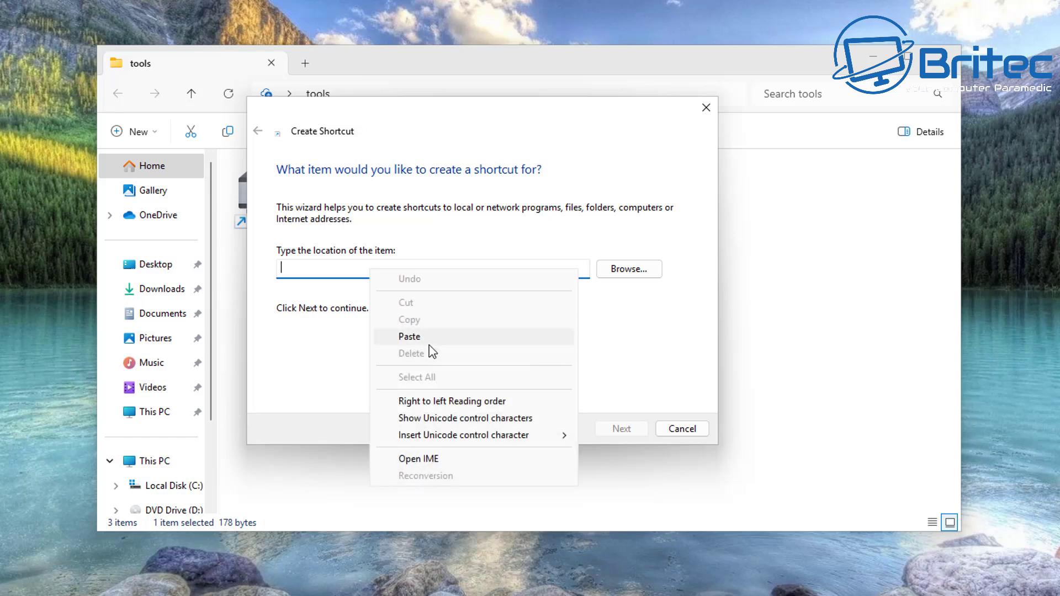
pyautogui.click(428, 338)
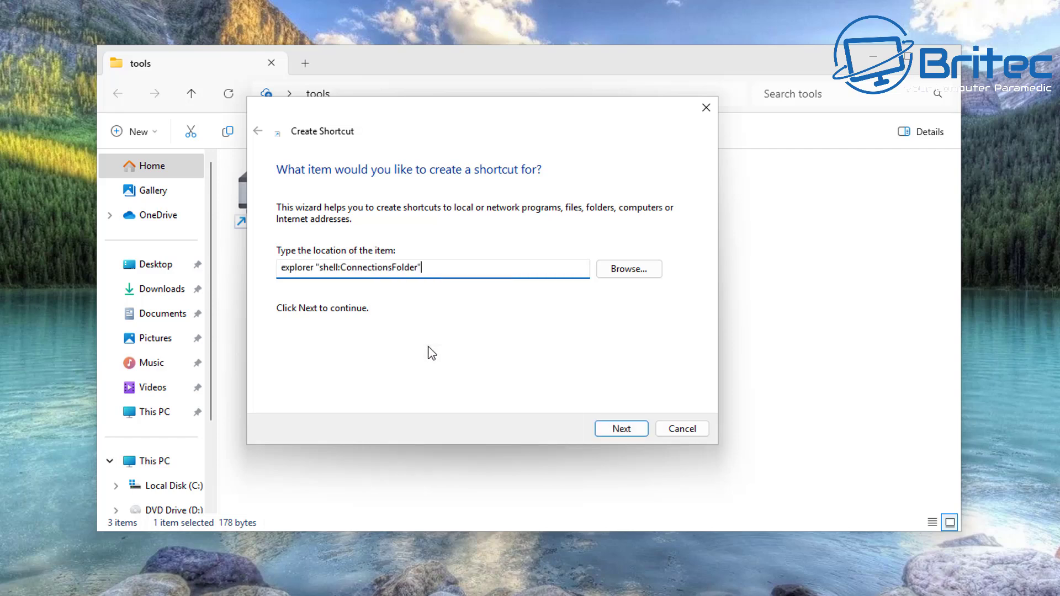
pyautogui.click(629, 434)
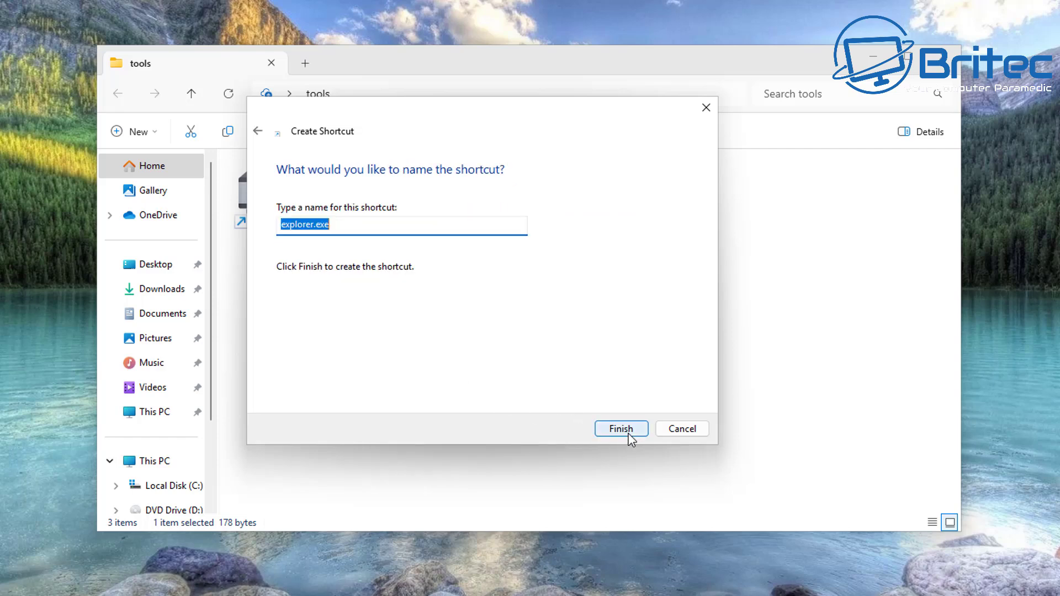
pyautogui.click(345, 225)
pyautogui.moveTo(354, 225); pyautogui.dragTo(268, 224)
pyautogui.write('Netwo')
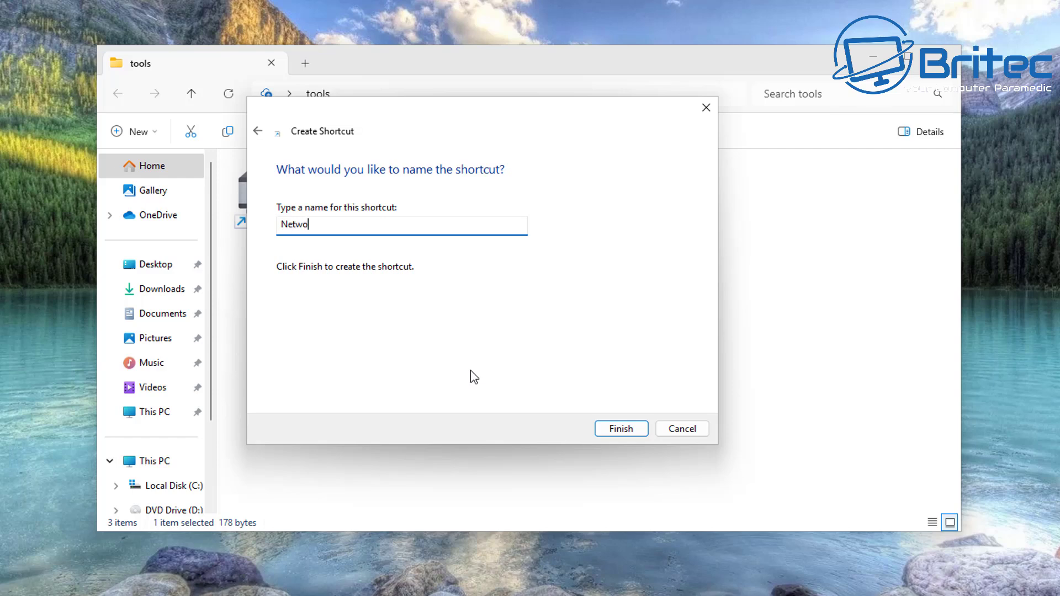
pyautogui.write('rk Connections')
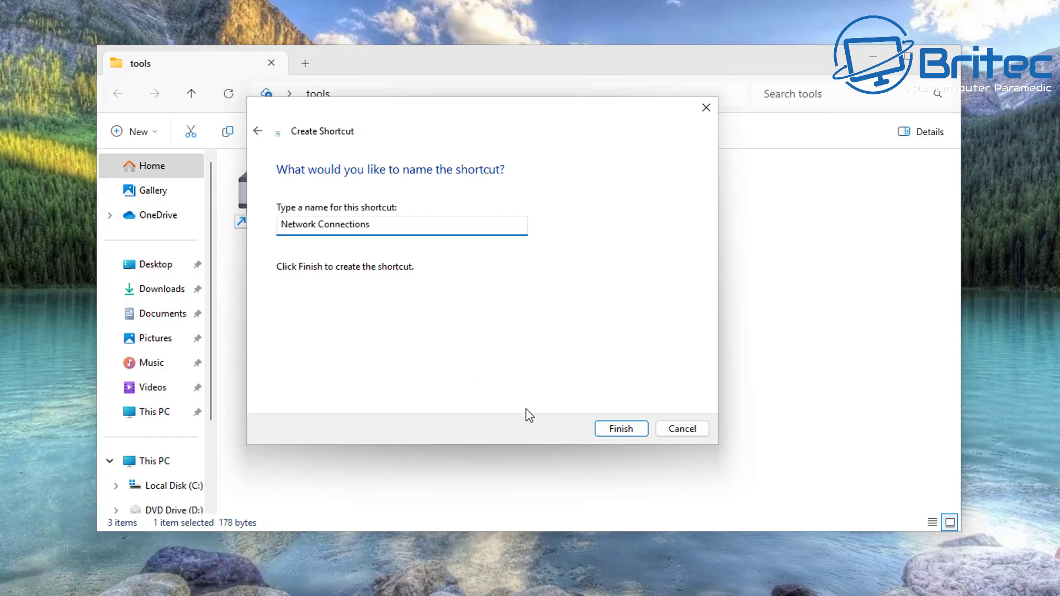
pyautogui.click(628, 429)
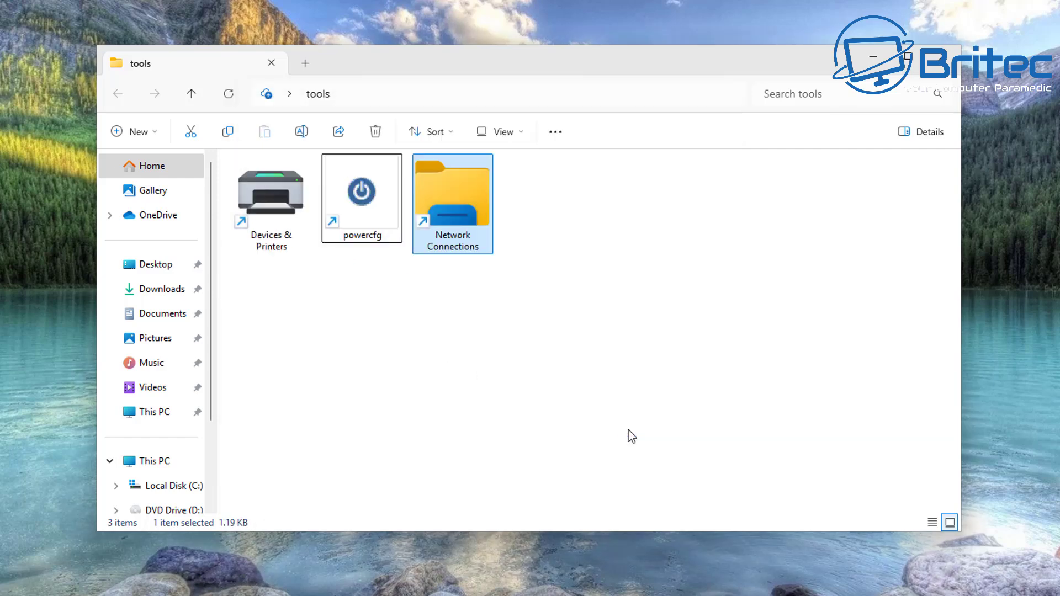
pyautogui.click(527, 407)
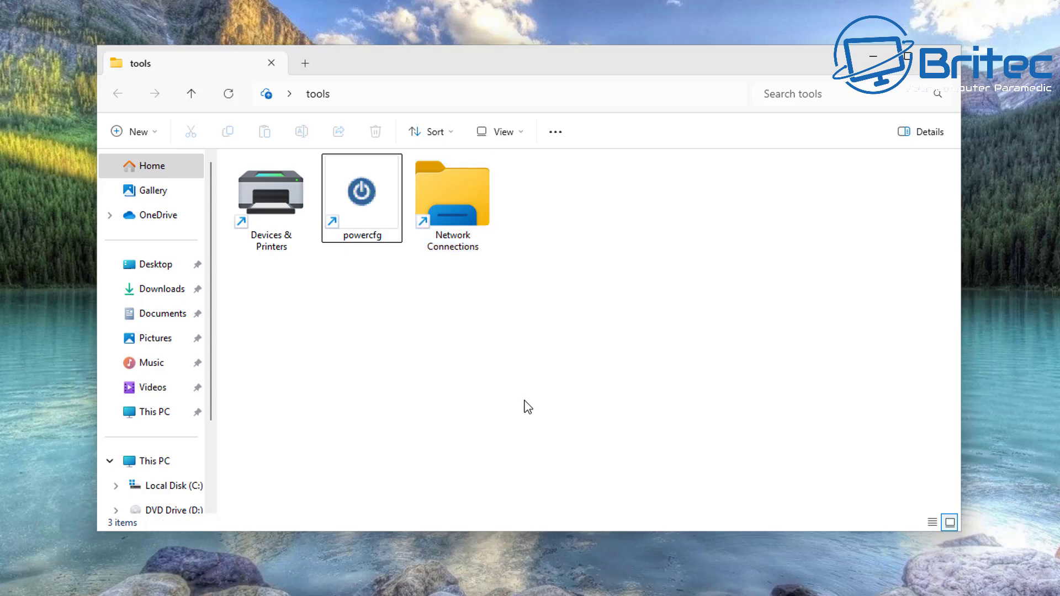
# - Change the Network Connections shortcut's icon to the drive with the green connector from shell32.dll and apply it
pyautogui.click(471, 226)
pyautogui.rightClick(471, 223)
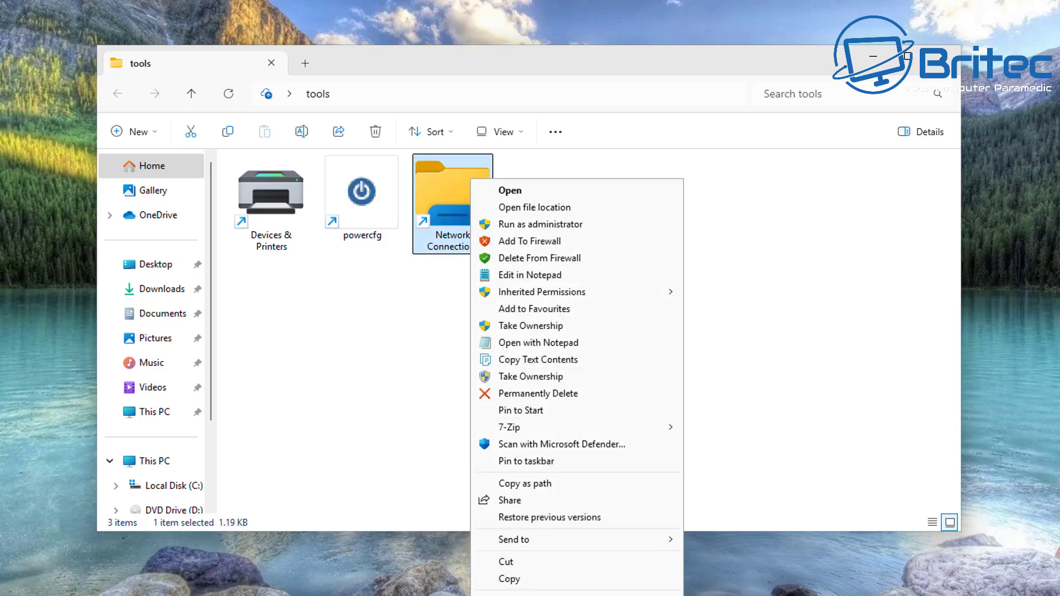
pyautogui.click(531, 595)
pyautogui.moveTo(585, 249); pyautogui.dragTo(610, 159)
pyautogui.click(645, 408)
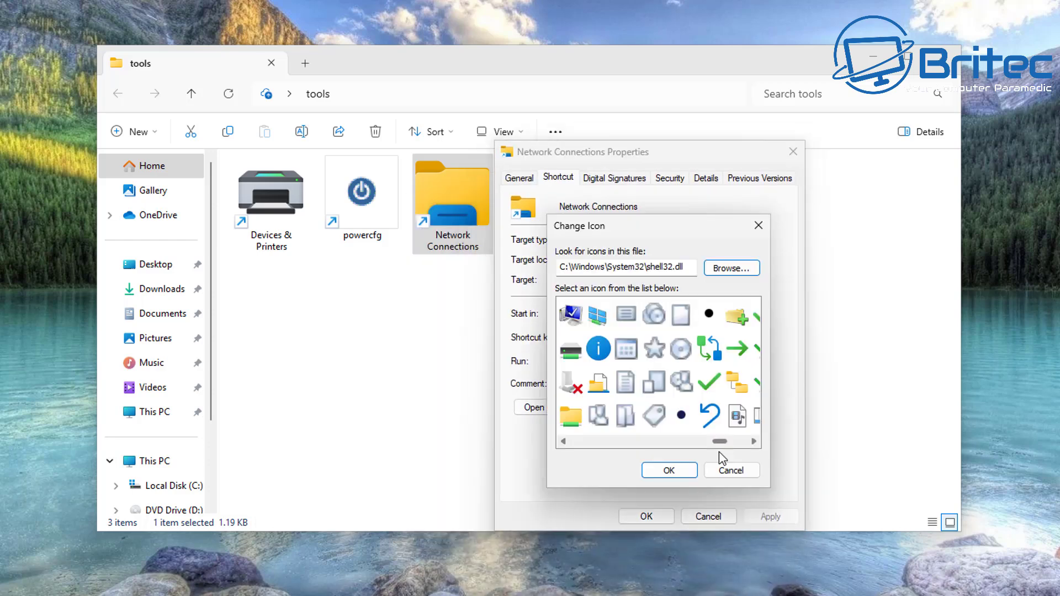
pyautogui.click(573, 350)
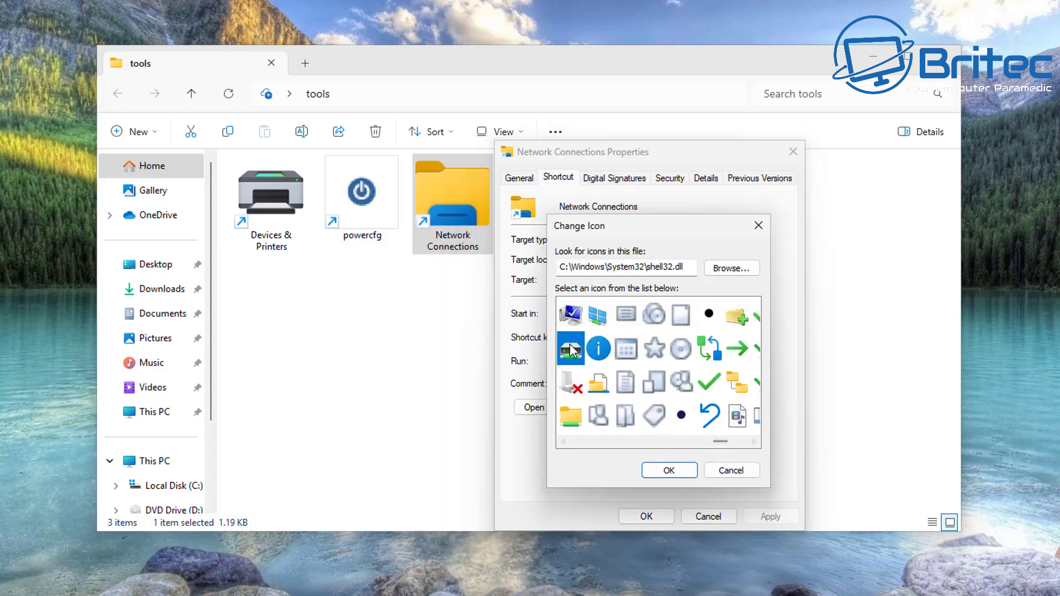
pyautogui.click(667, 472)
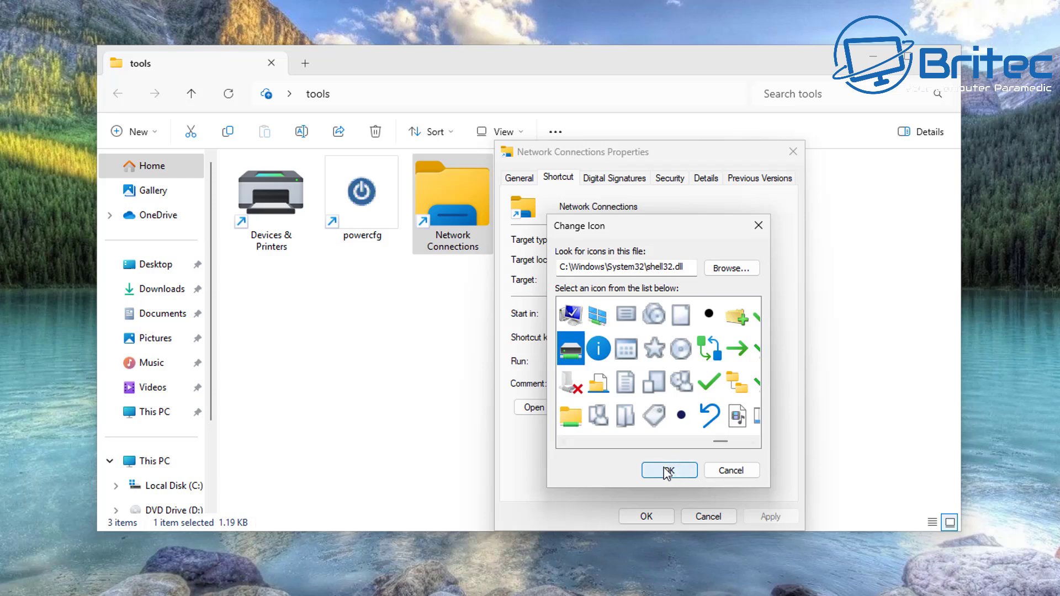
pyautogui.click(654, 522)
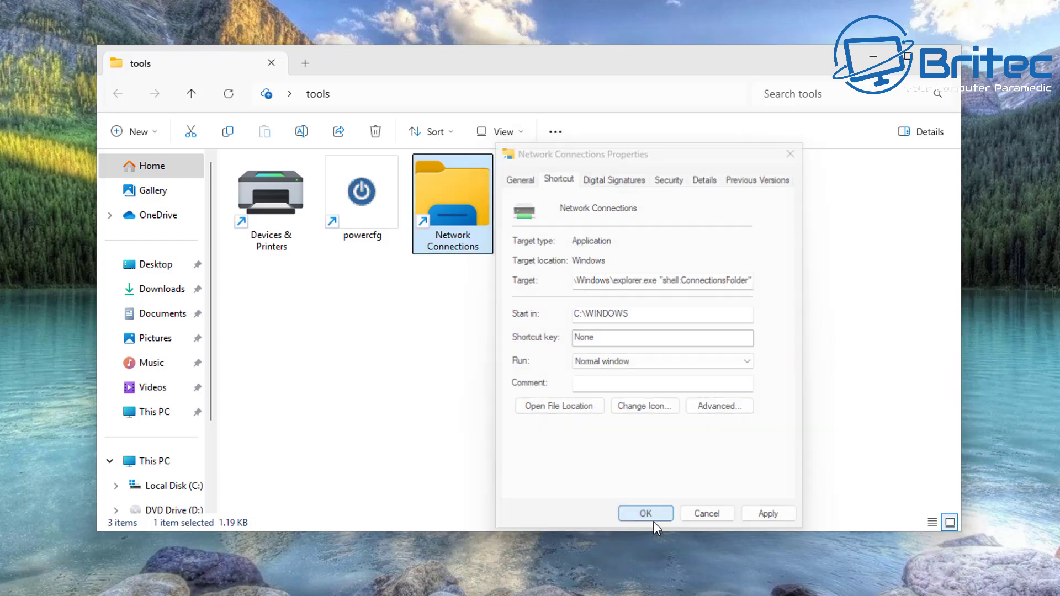
pyautogui.click(507, 388)
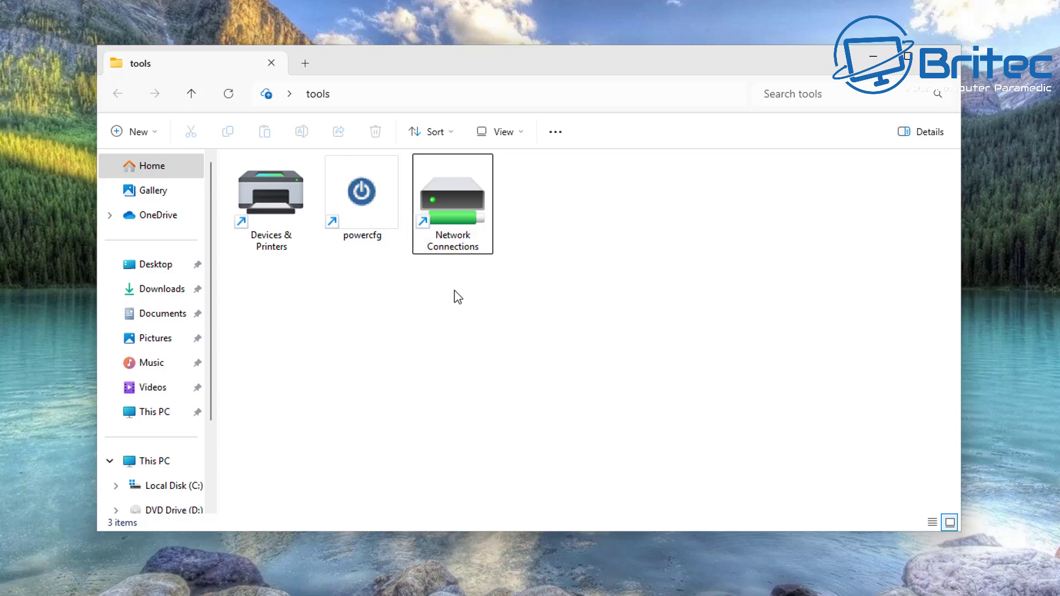
# - Test the Network Connections shortcut by opening it, and close the window it opens
pyautogui.doubleClick(455, 214)
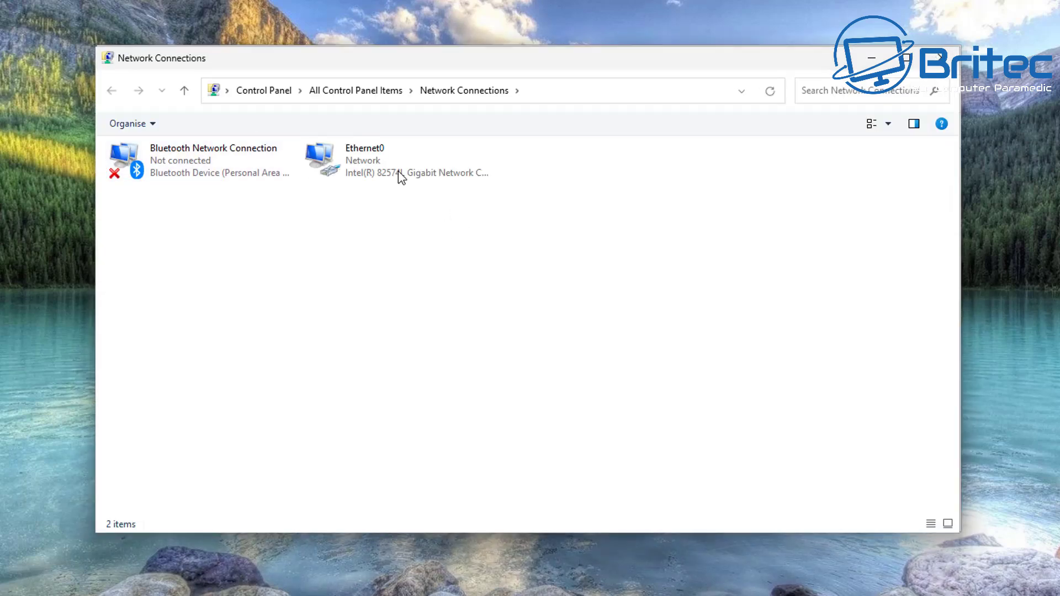
pyautogui.click(944, 58)
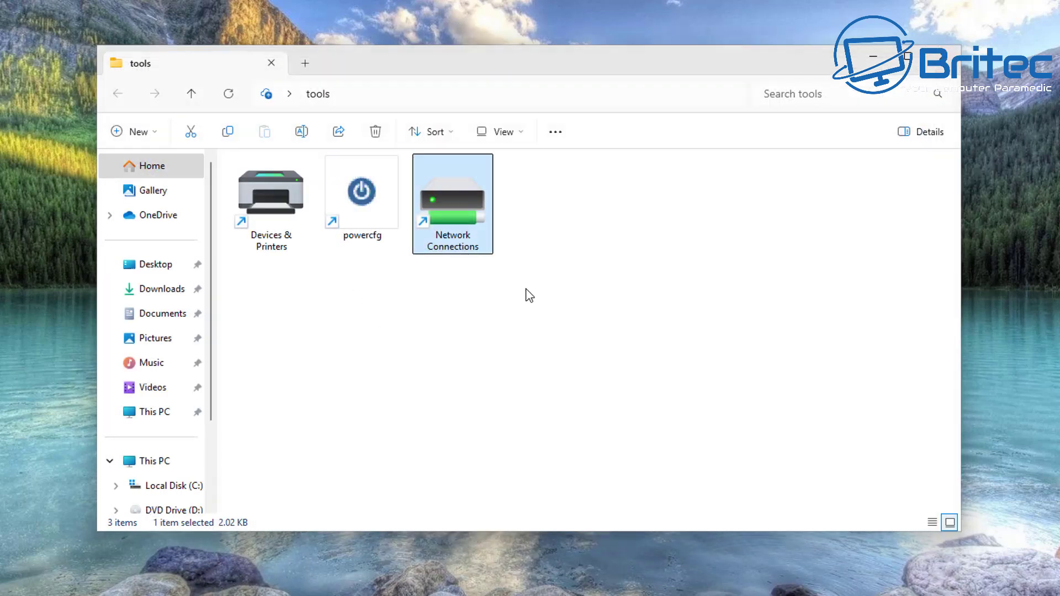
# - Create a new folder in the tools folder and name it with the copied text that makes it an all-tasks Control Panel folder
pyautogui.rightClick(575, 232)
pyautogui.moveTo(737, 470)
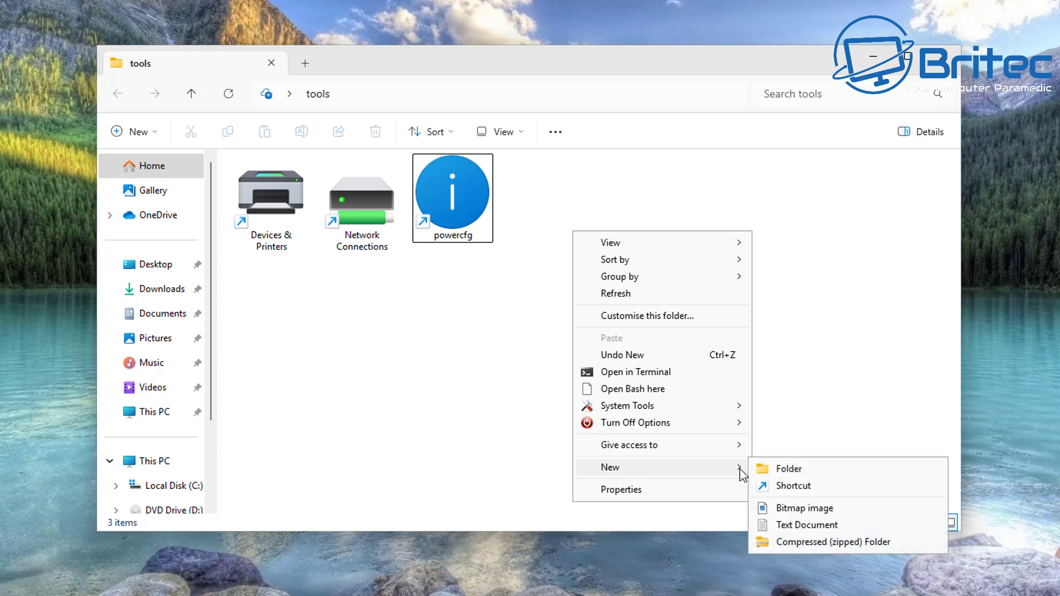
pyautogui.click(794, 468)
pyautogui.rightClick(264, 231)
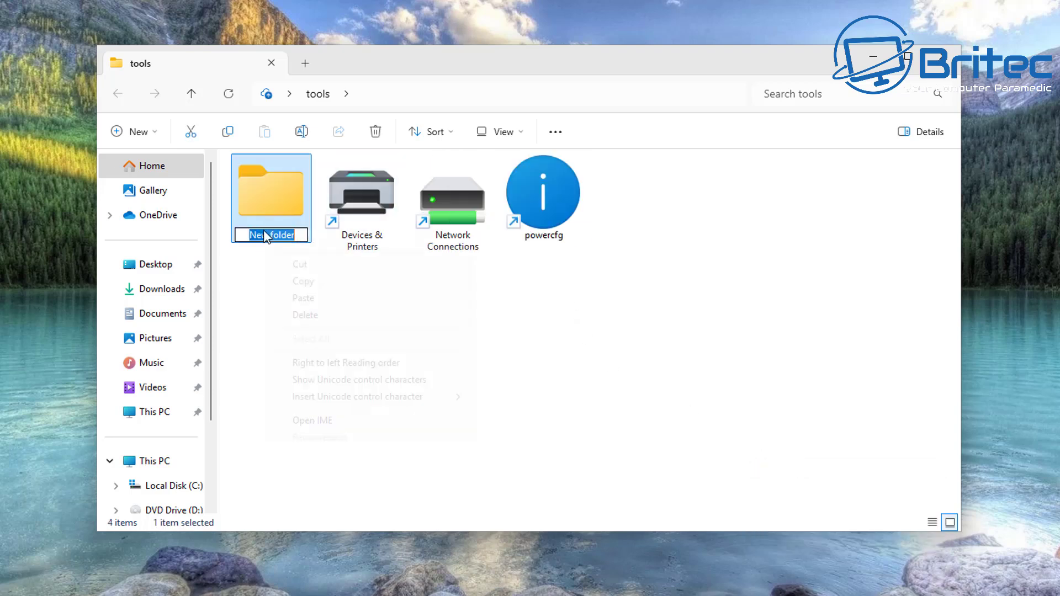
pyautogui.click(303, 298)
pyautogui.press('Return')
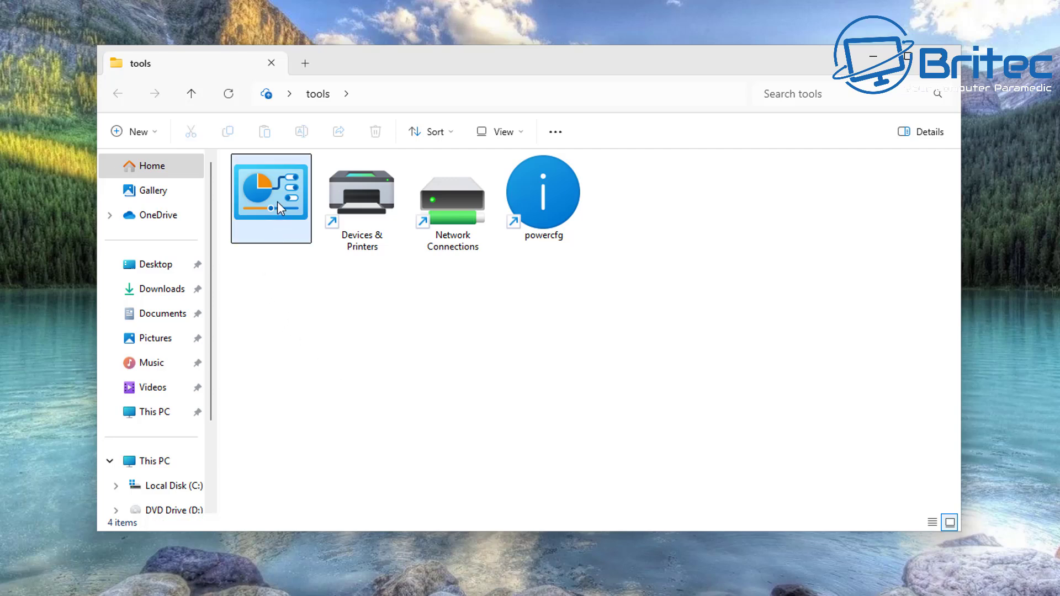
# - Open the new Control Panel folder and look through its list of tasks, including the Devices and Printers group
pyautogui.doubleClick(290, 238)
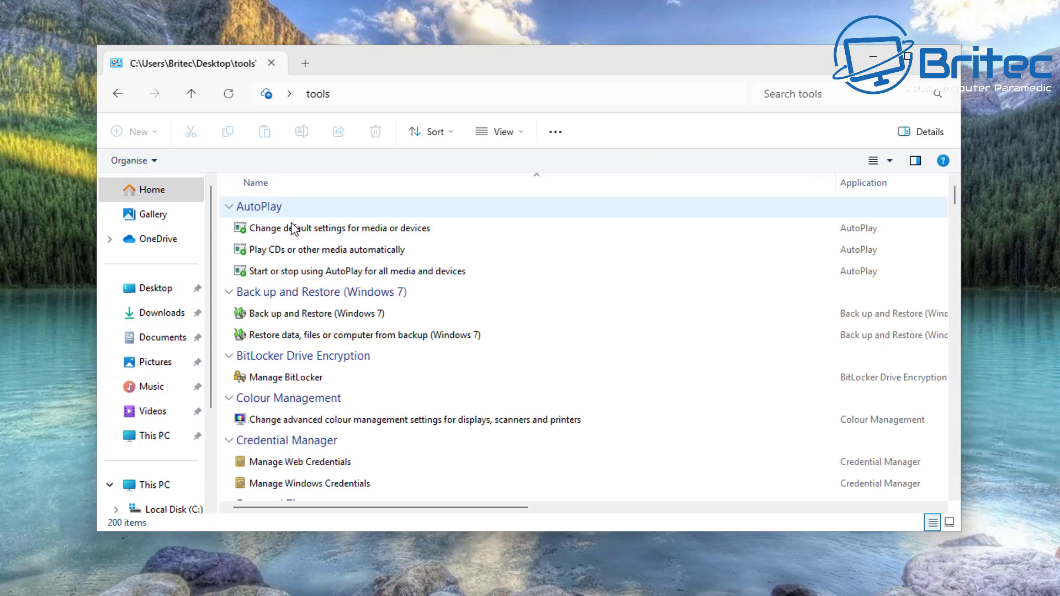
pyautogui.scroll(-6, 641, 352)
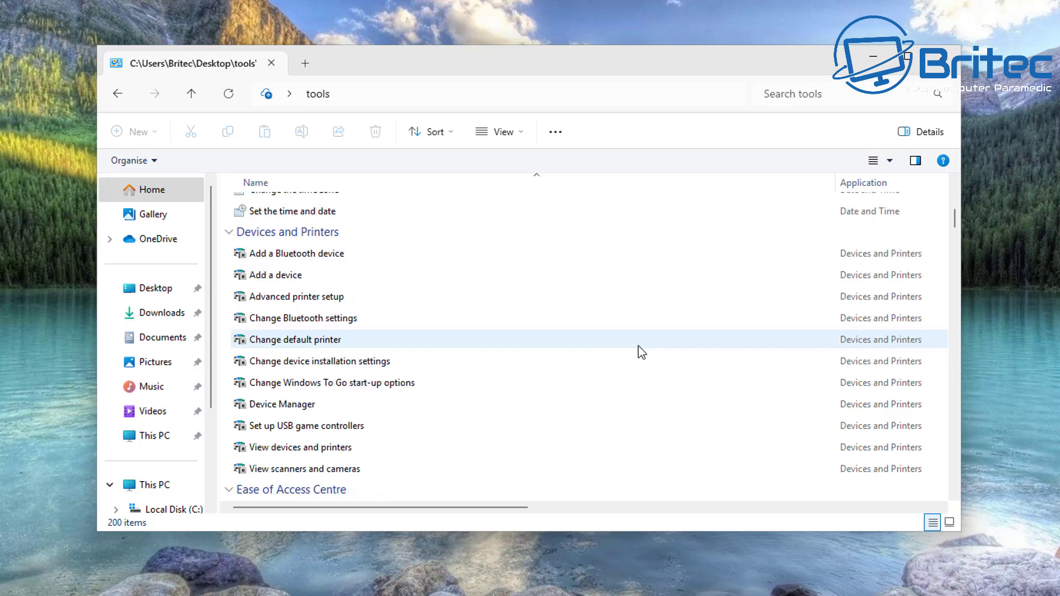
pyautogui.scroll(-5, 641, 352)
pyautogui.scroll(4, 552, 342)
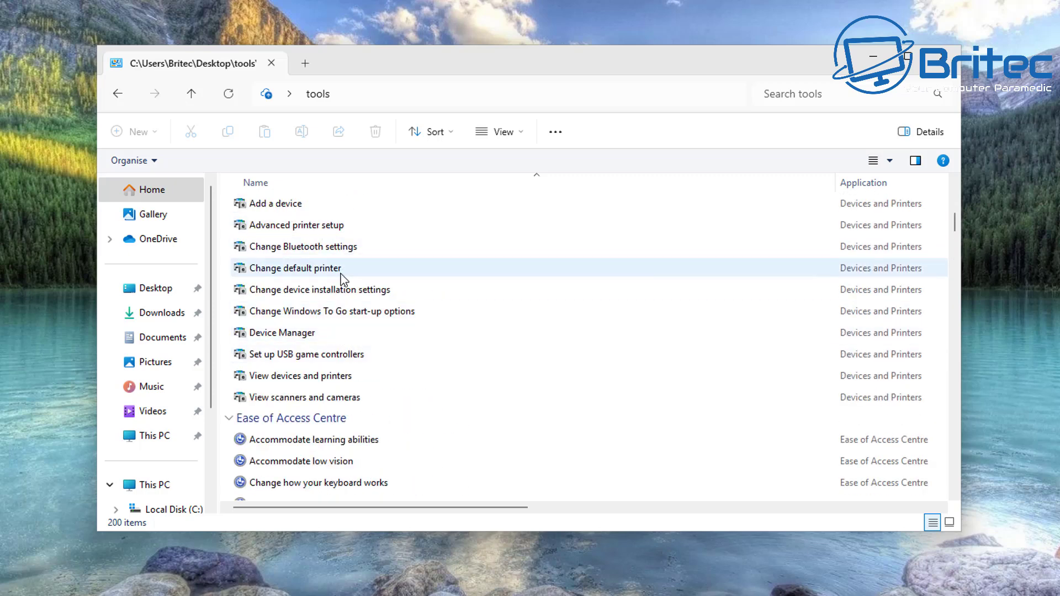
pyautogui.moveTo(301, 334); pyautogui.dragTo(386, 402)
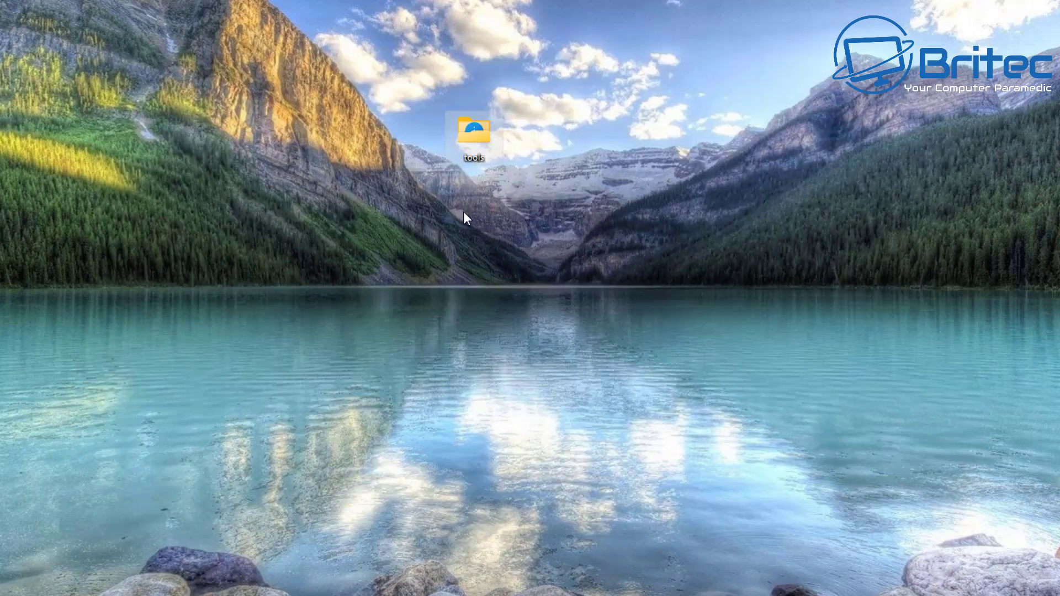
# - Customise the desktop tools folder with the green check mark icon from SHELL32.dll and confirm its properties
pyautogui.rightClick(472, 138)
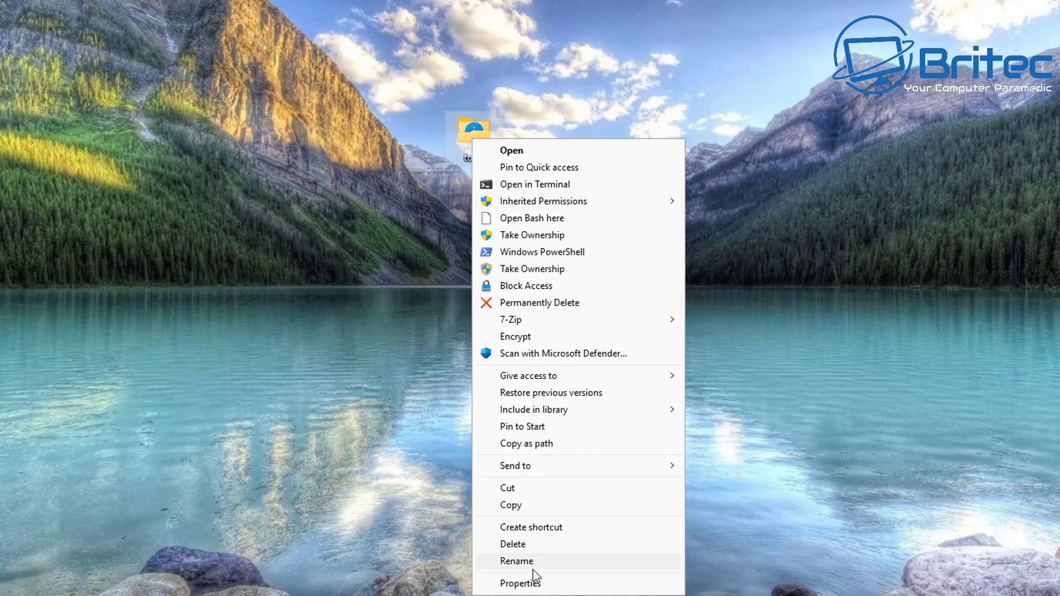
pyautogui.click(520, 584)
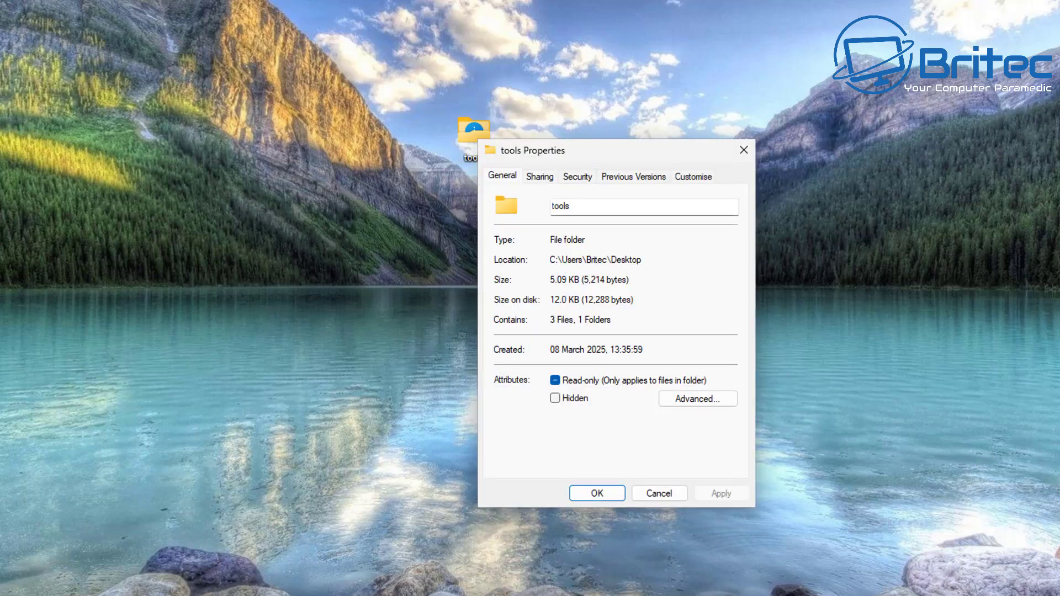
pyautogui.moveTo(601, 154); pyautogui.dragTo(487, 59)
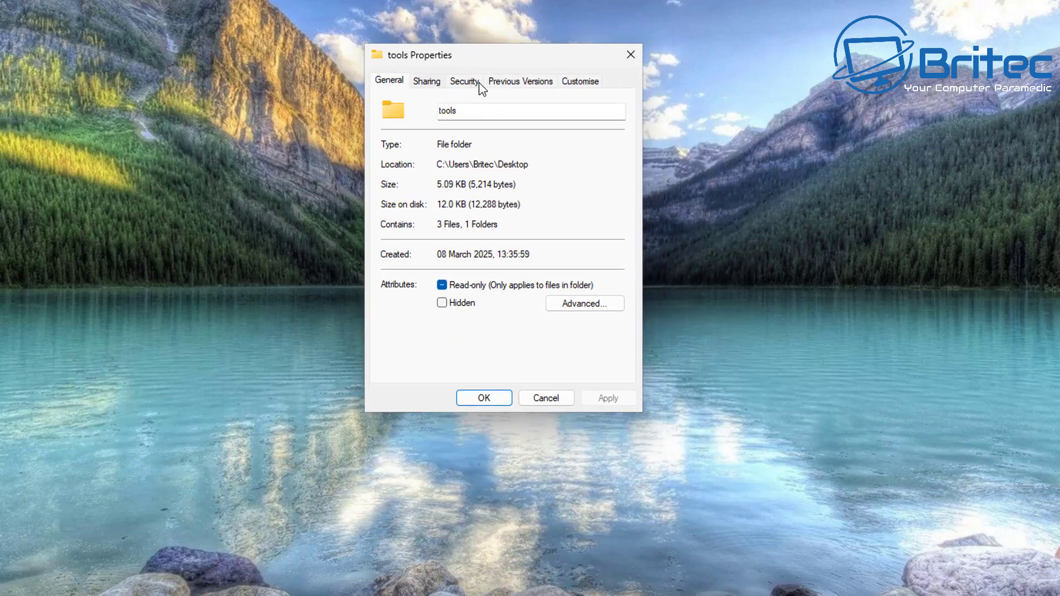
pyautogui.click(586, 82)
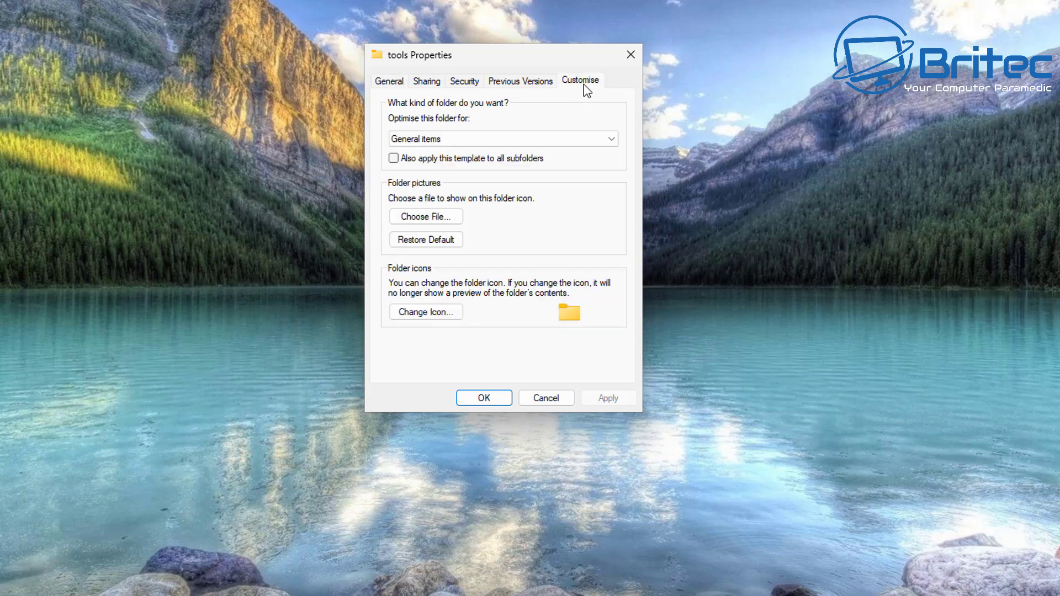
pyautogui.click(426, 312)
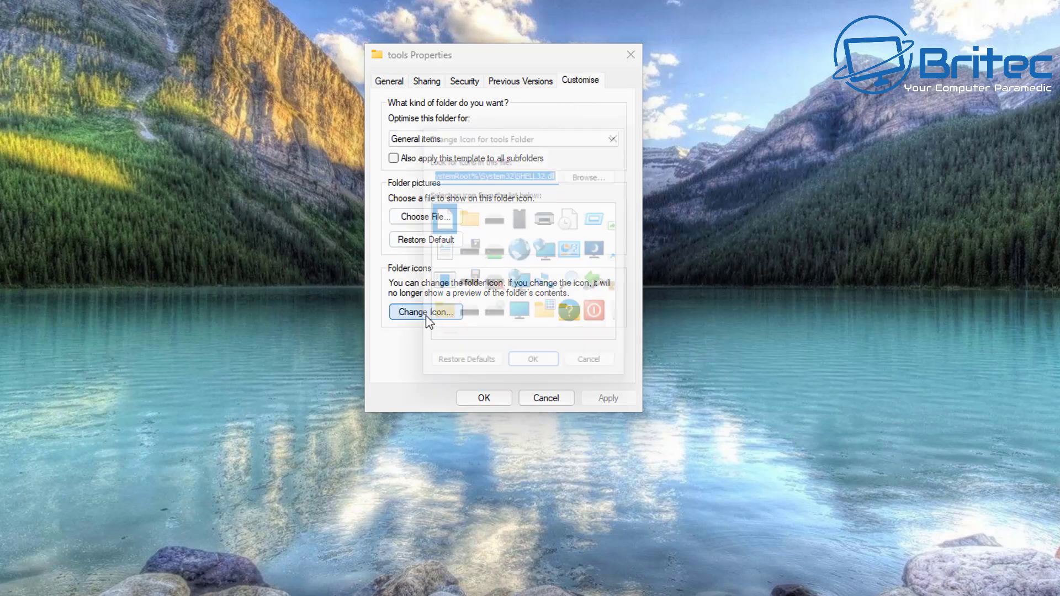
pyautogui.moveTo(557, 135); pyautogui.dragTo(528, 129)
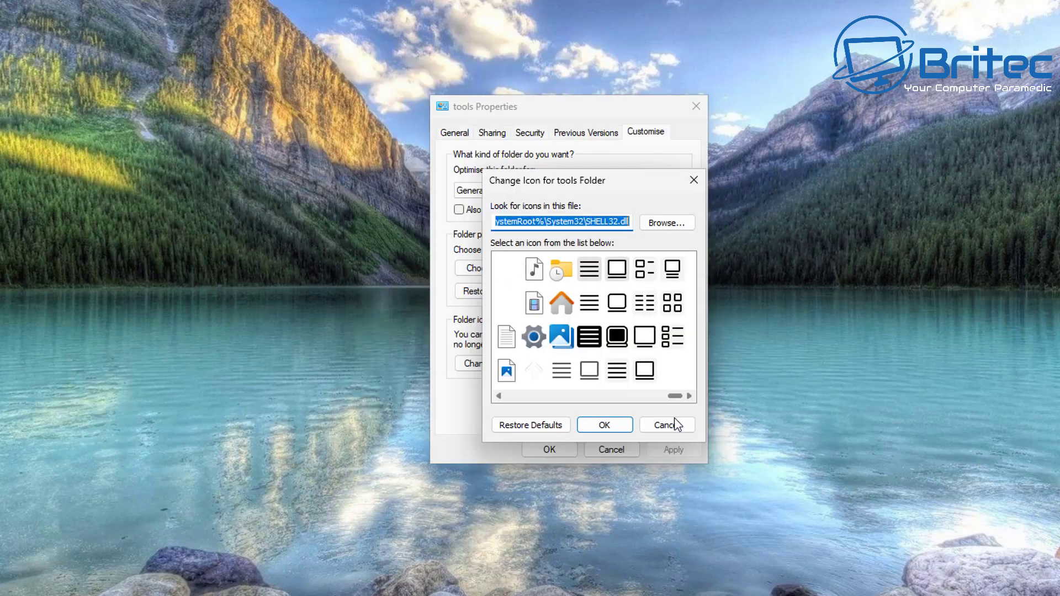
pyautogui.hscroll(-5, 670, 426)
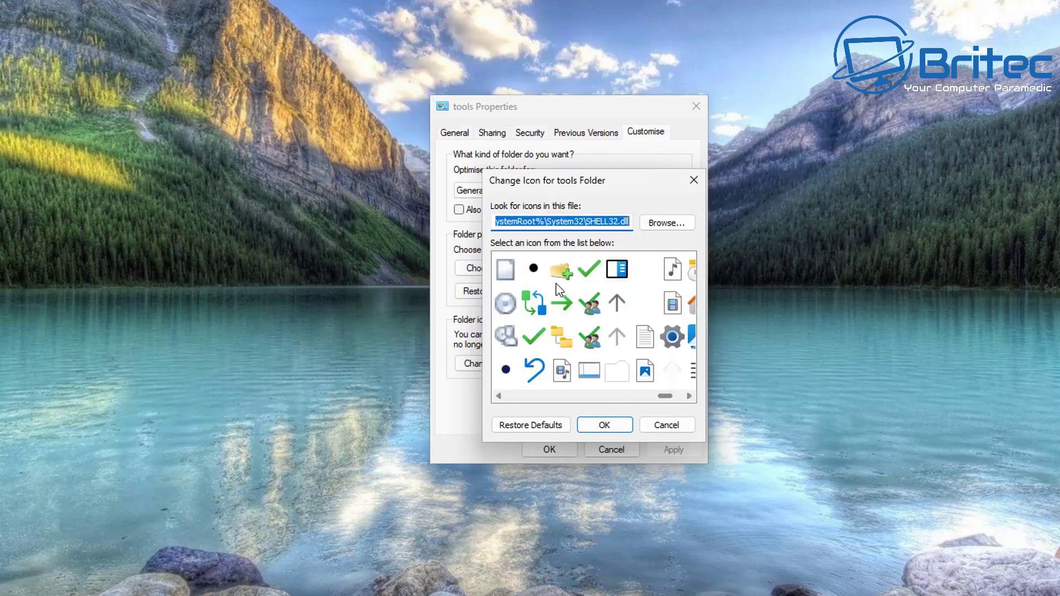
pyautogui.click(583, 271)
pyautogui.click(537, 341)
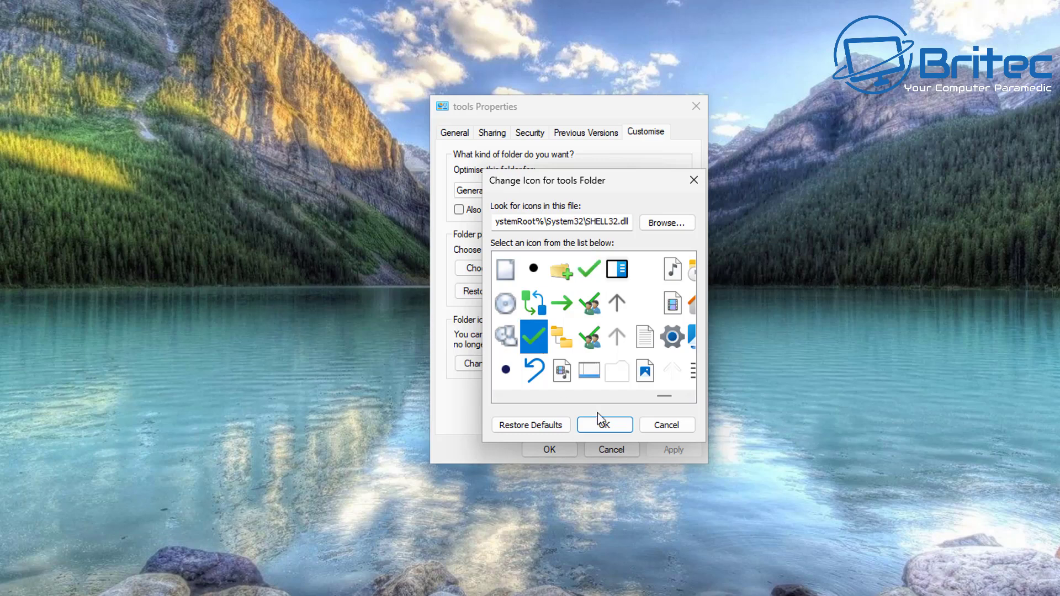
pyautogui.click(610, 427)
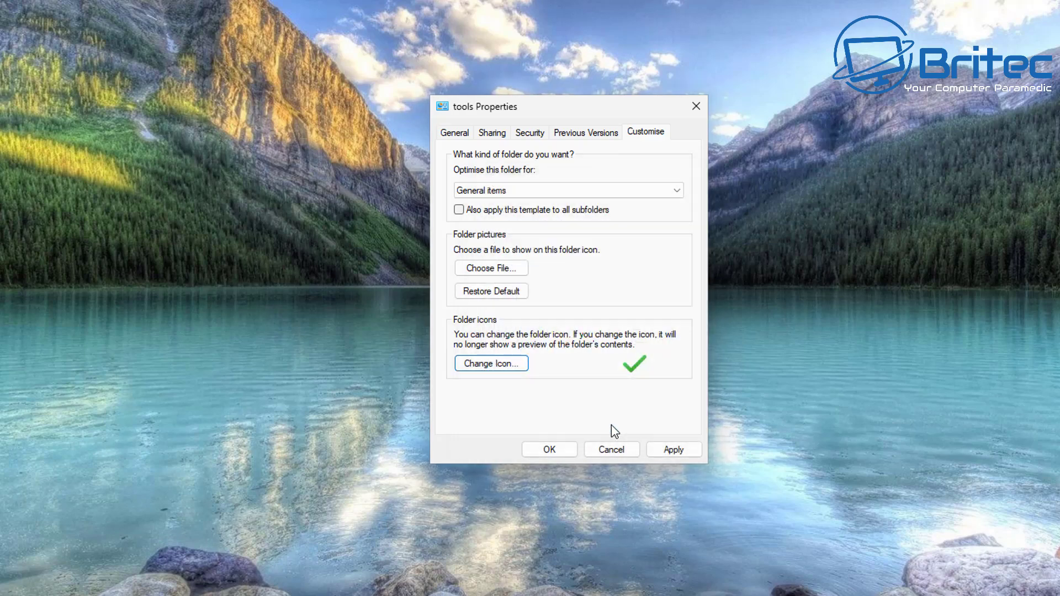
pyautogui.click(549, 450)
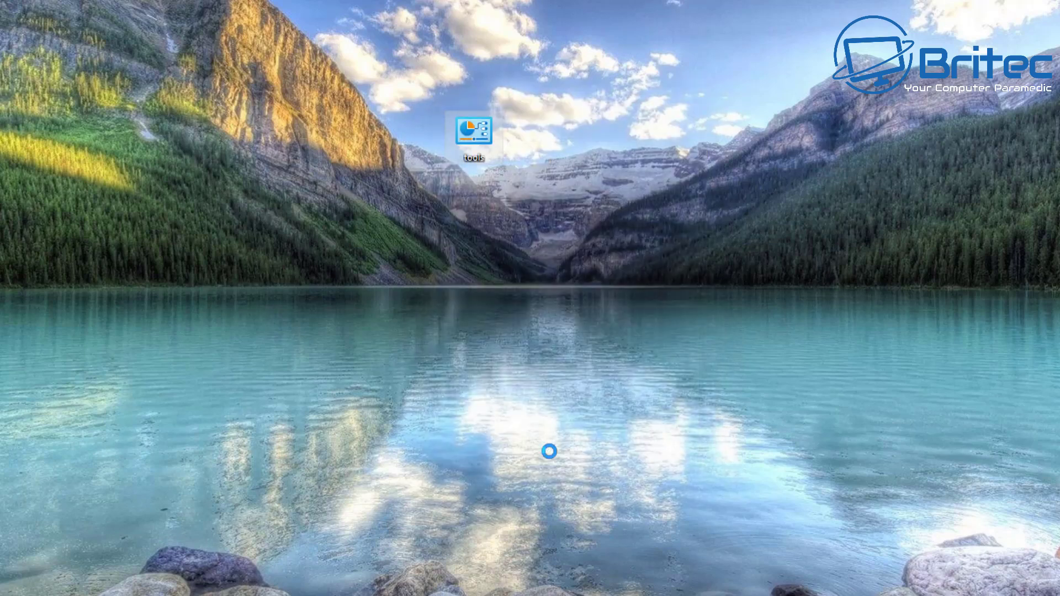
# - Open the tools folder on the desktop
pyautogui.doubleClick(471, 146)
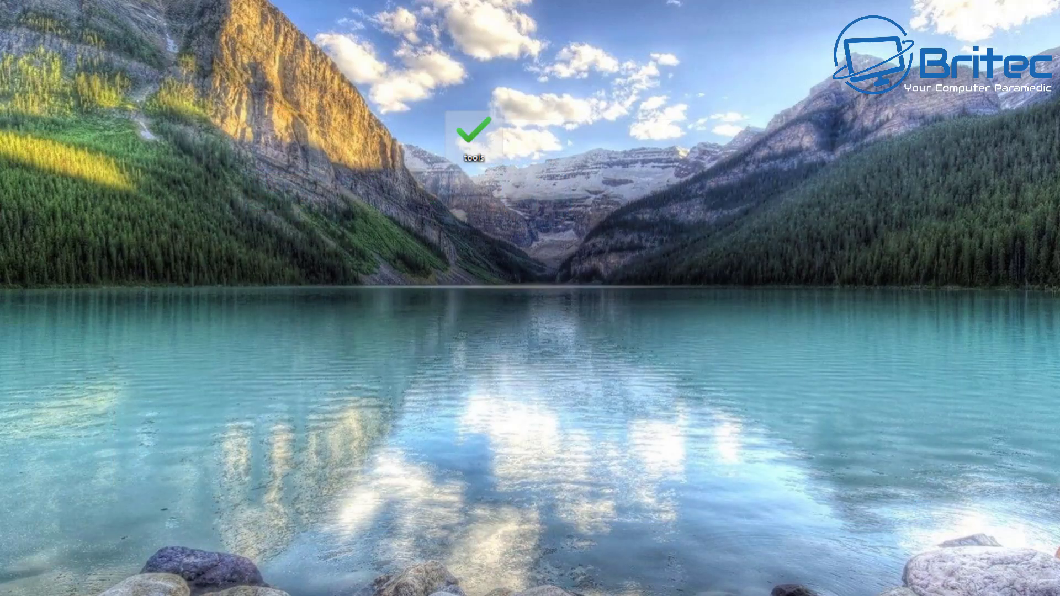
pyautogui.doubleClick(474, 135)
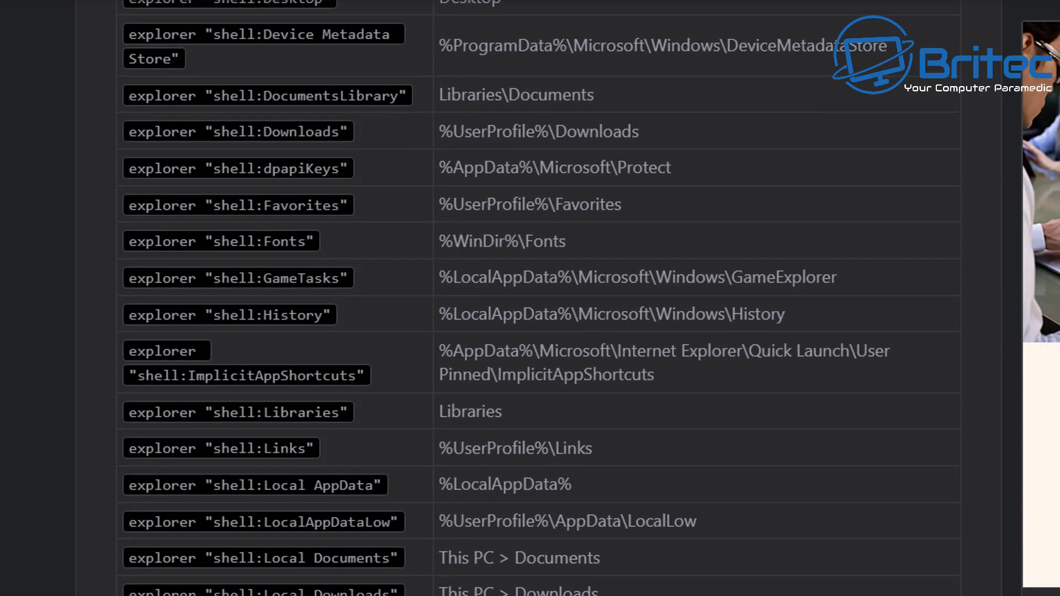
# - Look through the web page's table of explorer shell commands and their target folders, from Device Metadata Store down to the Program Files entries
pyautogui.scroll(-1, 539, 298)
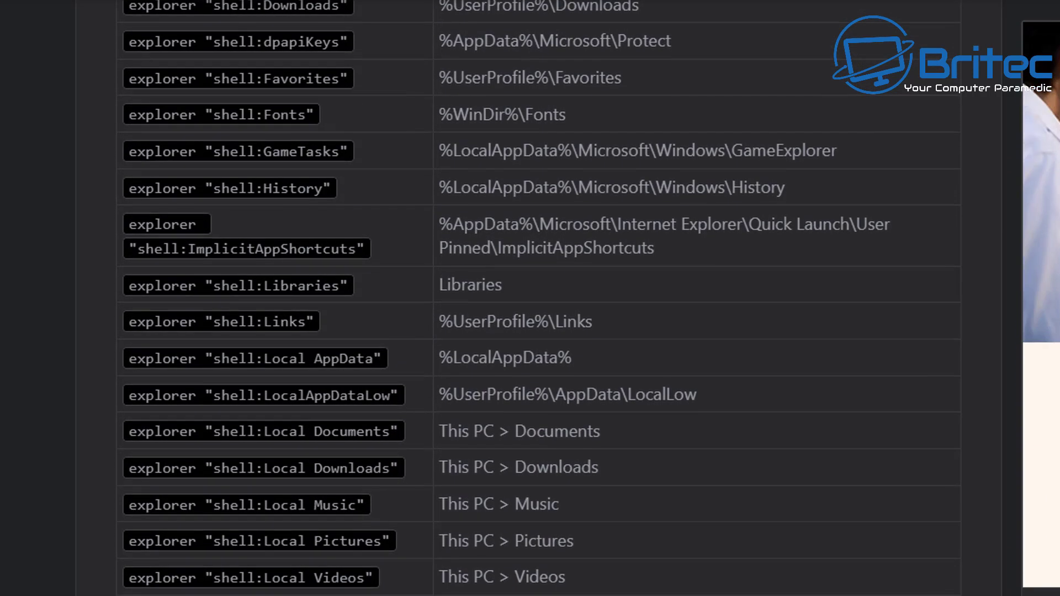
pyautogui.scroll(-2, 539, 298)
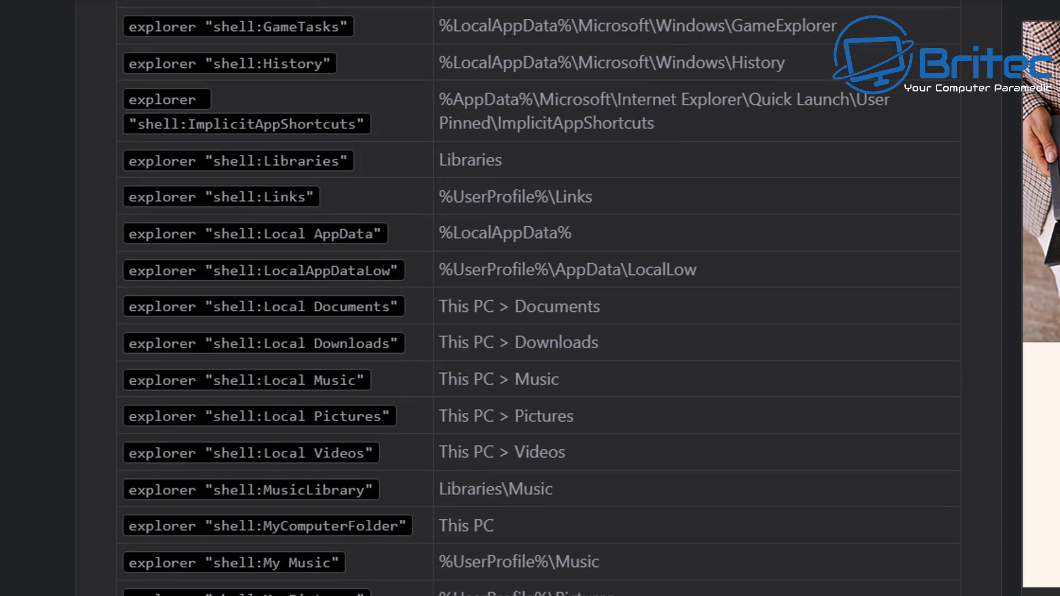
pyautogui.scroll(-3, 539, 298)
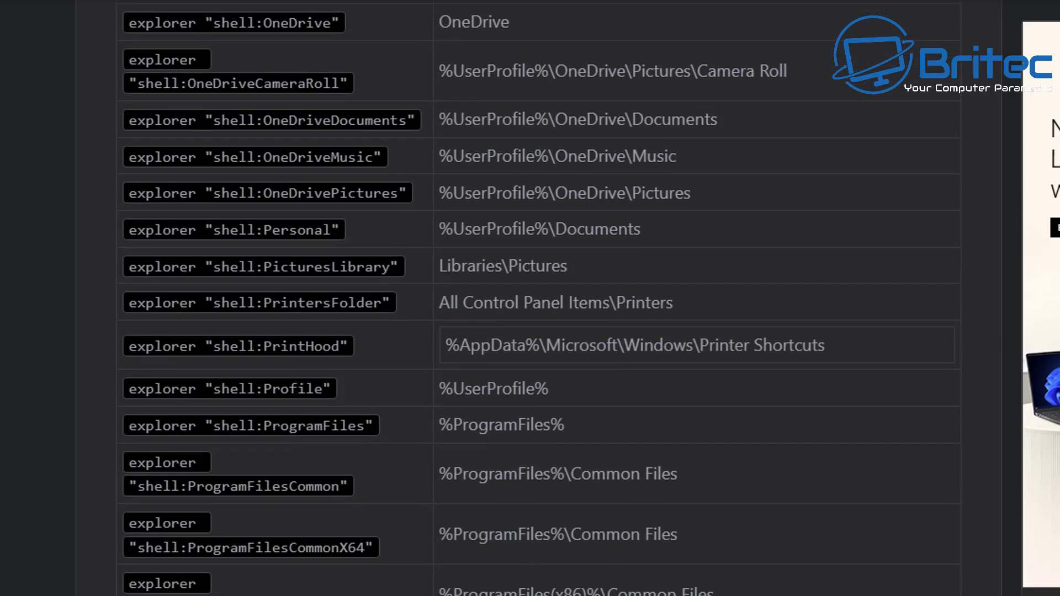
pyautogui.scroll(-1, 530, 298)
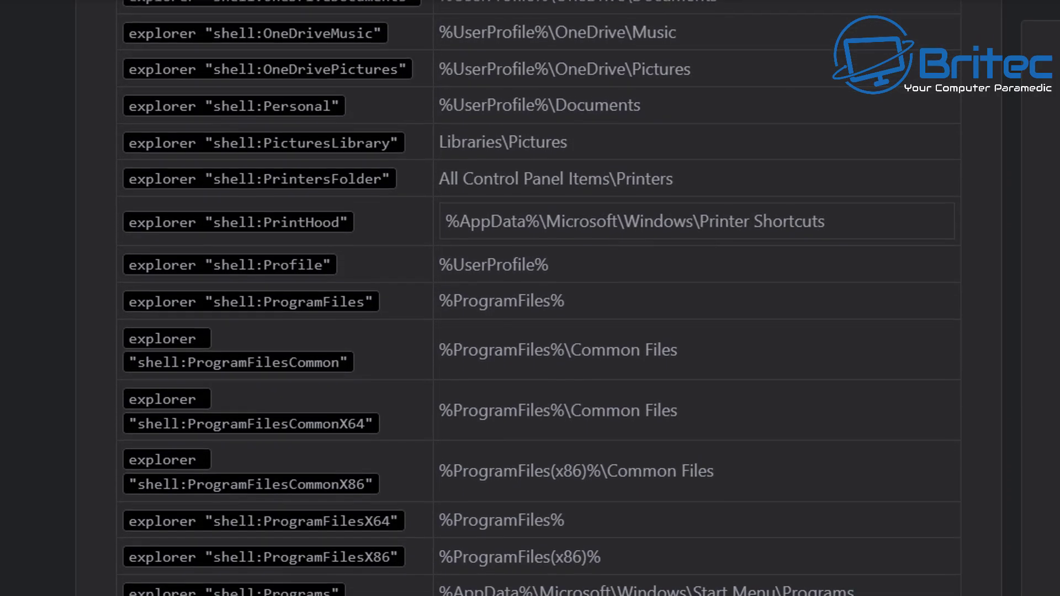